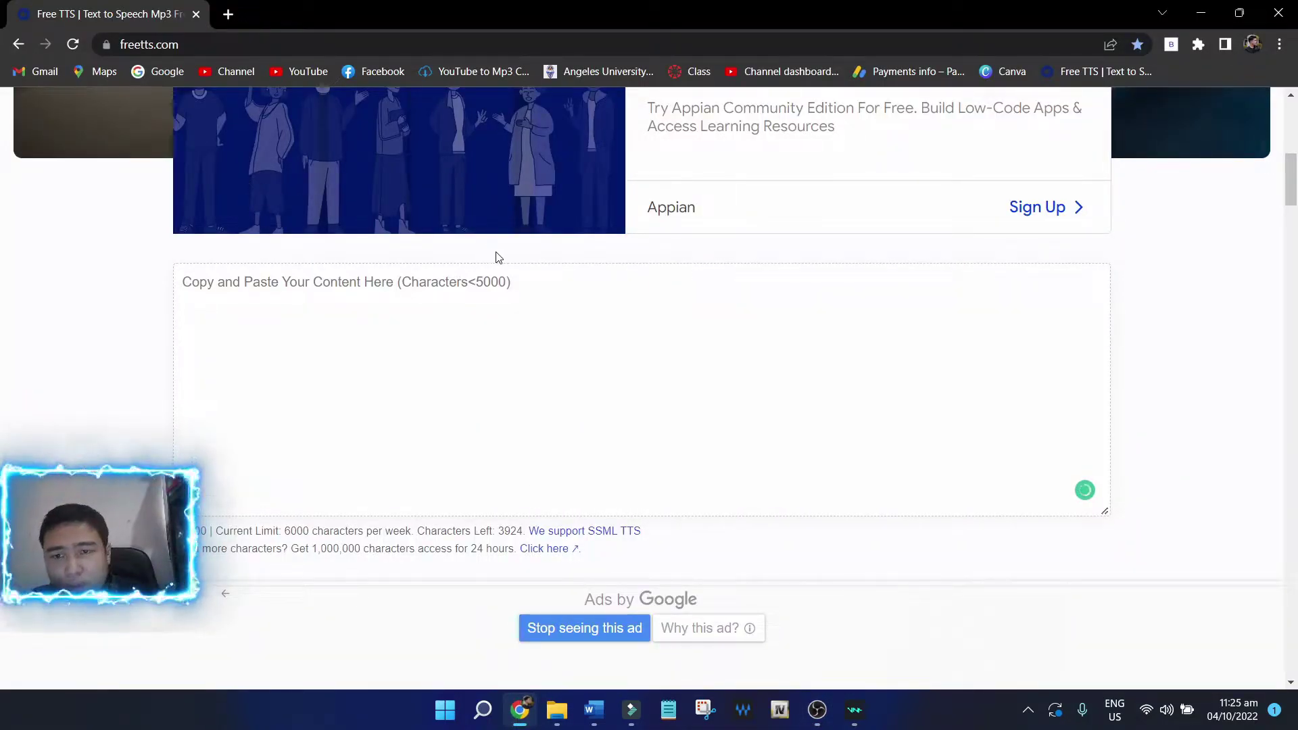
# Open a new blank browser tab beside the Free TTS page
pyautogui.click(228, 14)
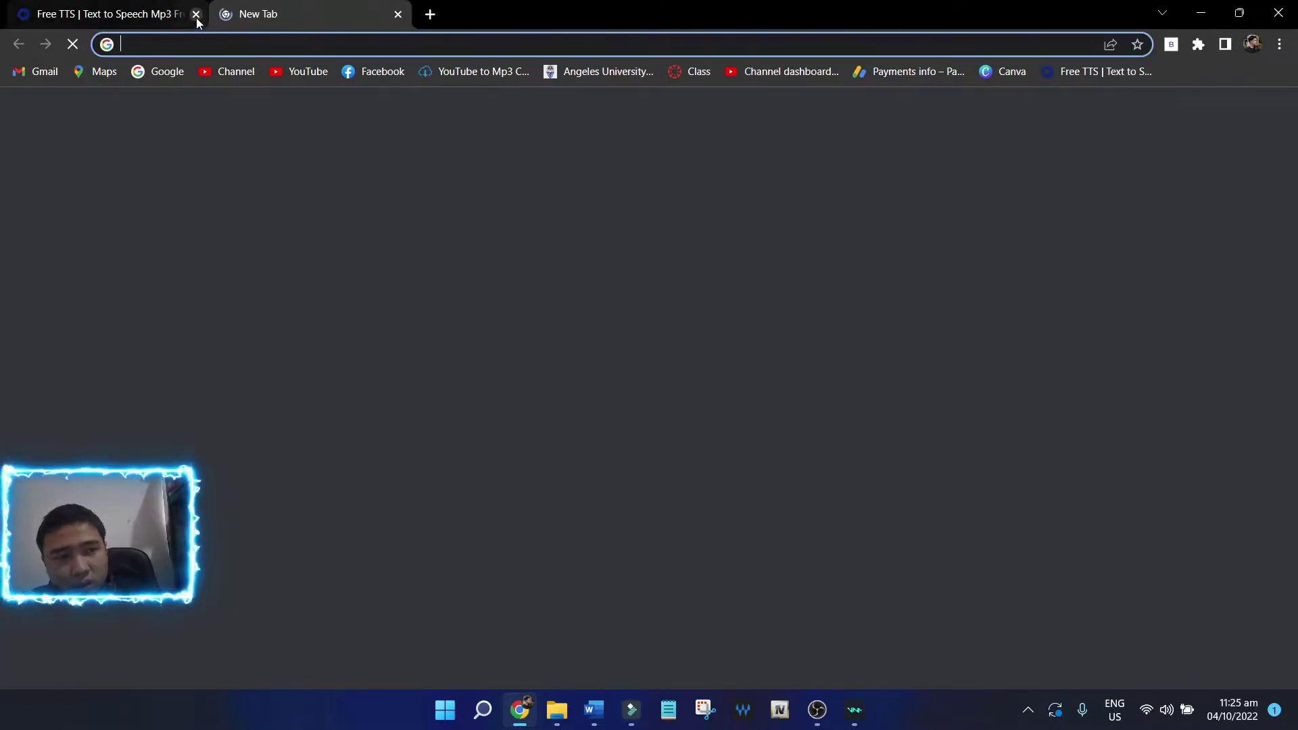
# Close the leftover tab and load freetts.com in the remaining tab
pyautogui.click(196, 14)
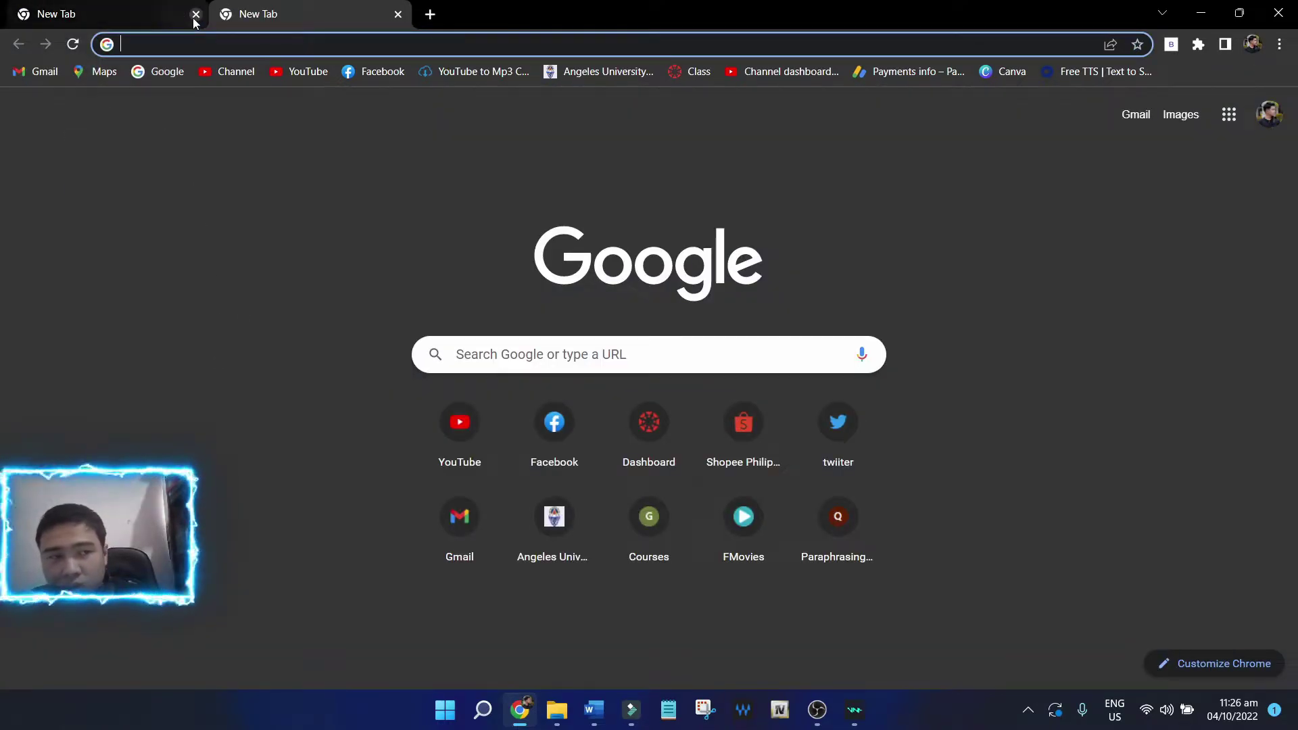
pyautogui.click(196, 15)
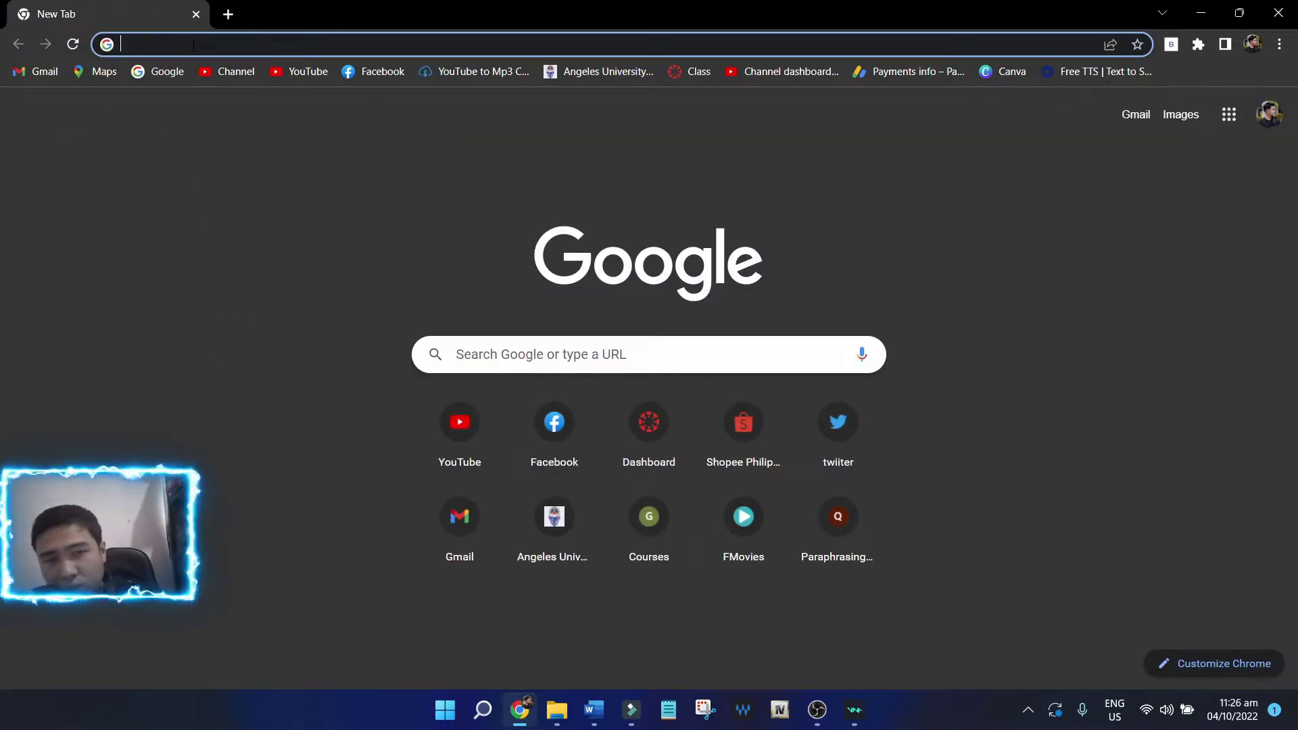
pyautogui.click(260, 48)
pyautogui.write('freetts')
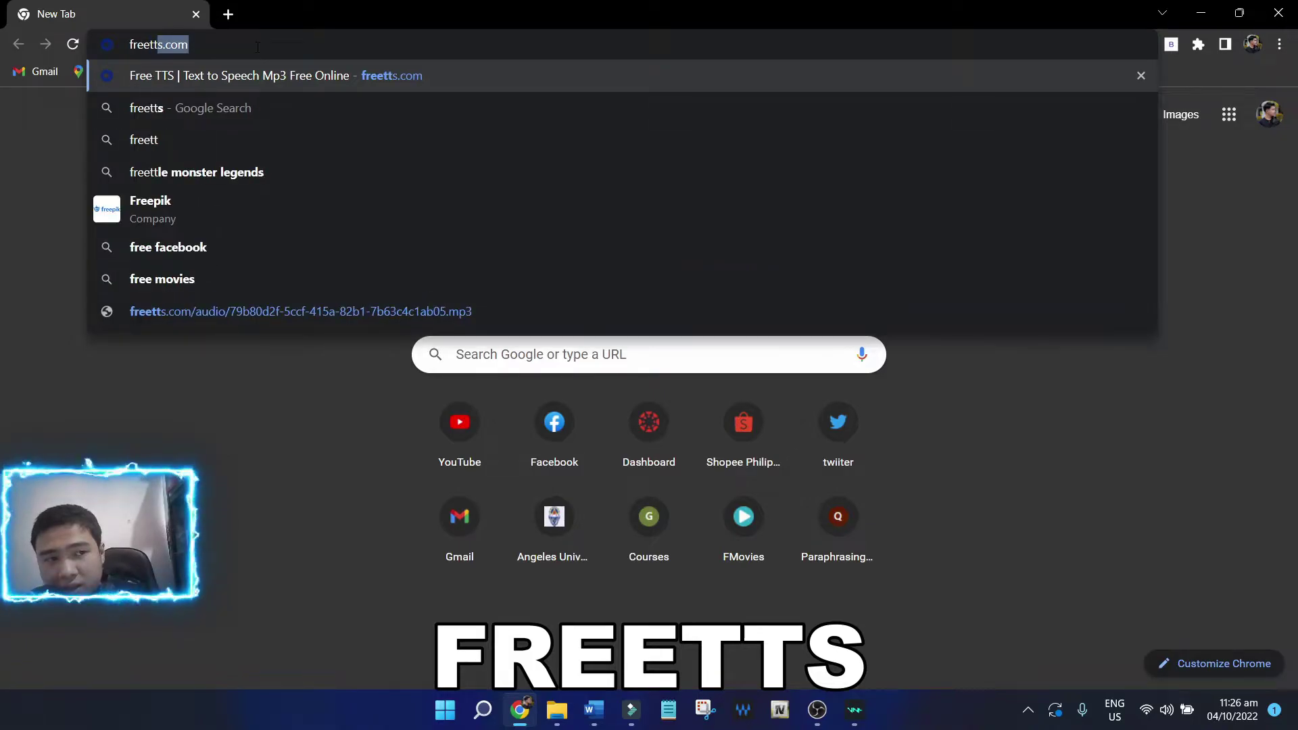
pyautogui.write('.com')
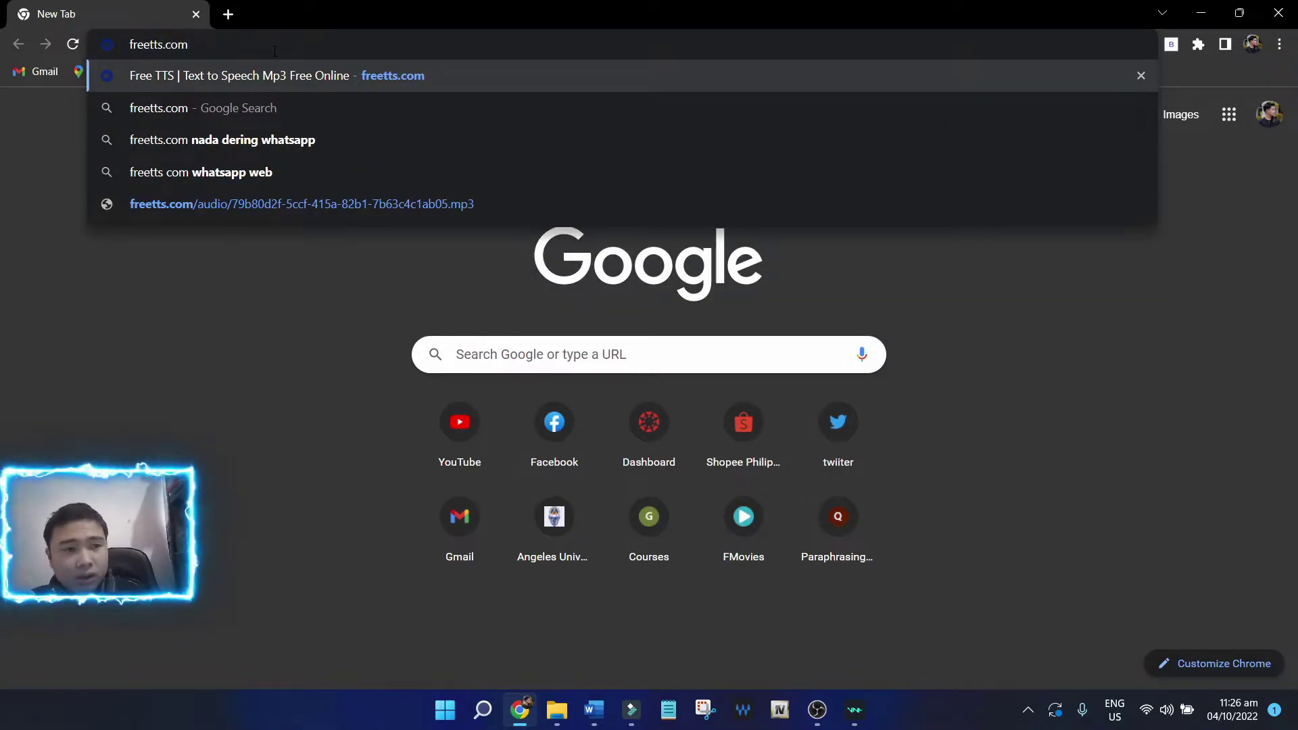
pyautogui.press('Return')
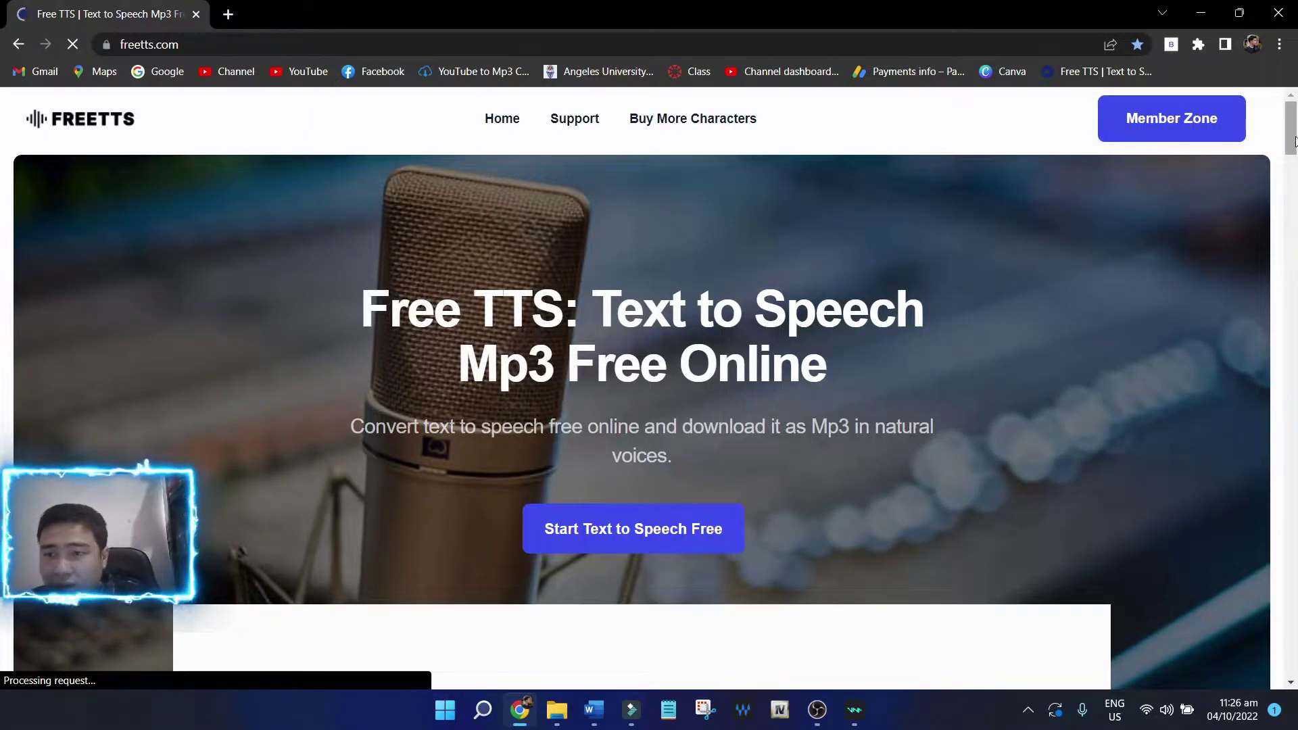
# Type 'Hey guys! welcome back to the channel! we have a new update in car dealership tycoon!' into the text box
pyautogui.moveTo(1295, 140); pyautogui.dragTo(1294, 200)
pyautogui.click(462, 232)
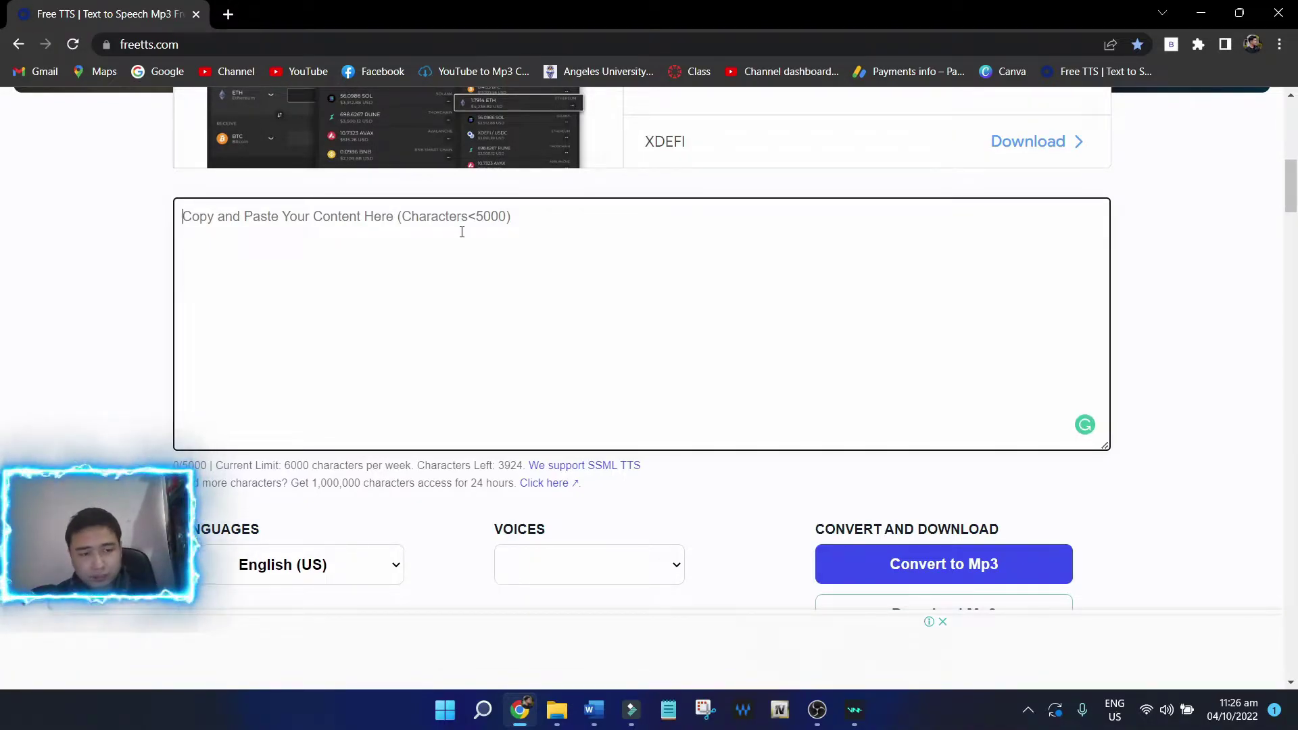
pyautogui.write('Hey guys! ')
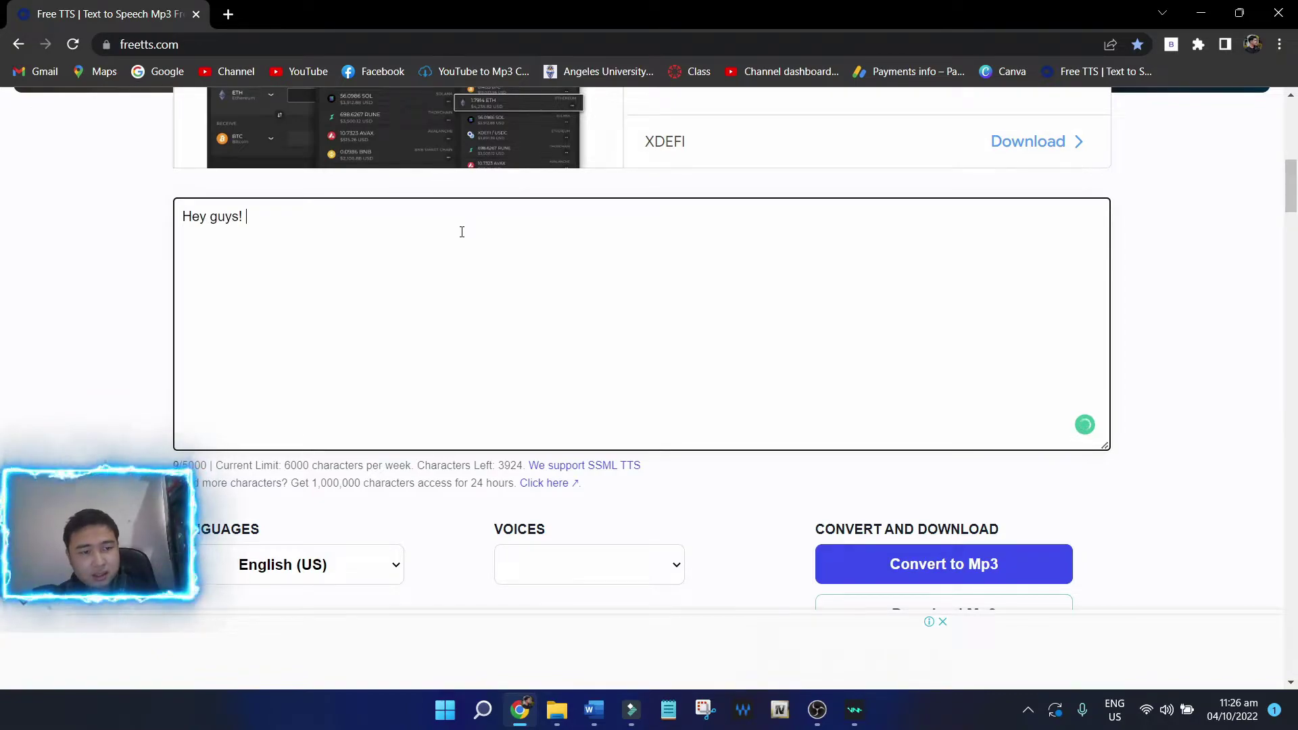
pyautogui.write('welcome back to the')
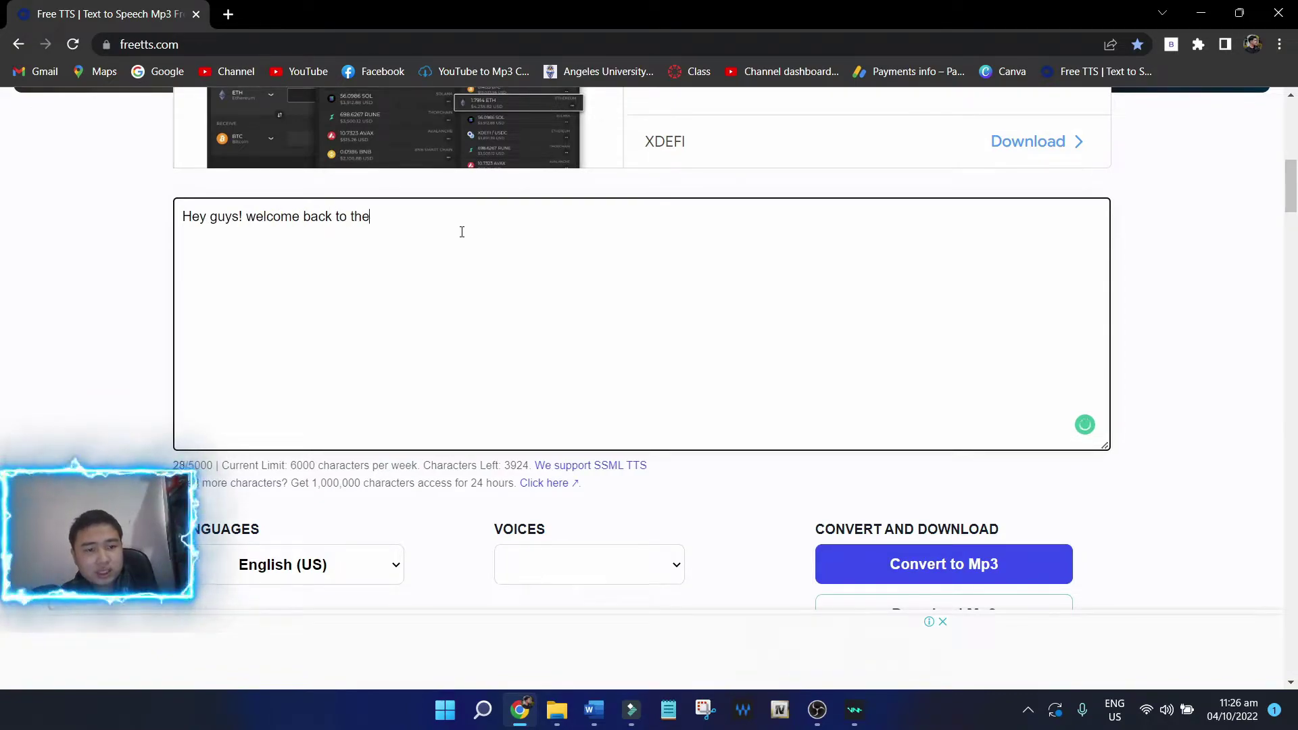
pyautogui.write(' channel!')
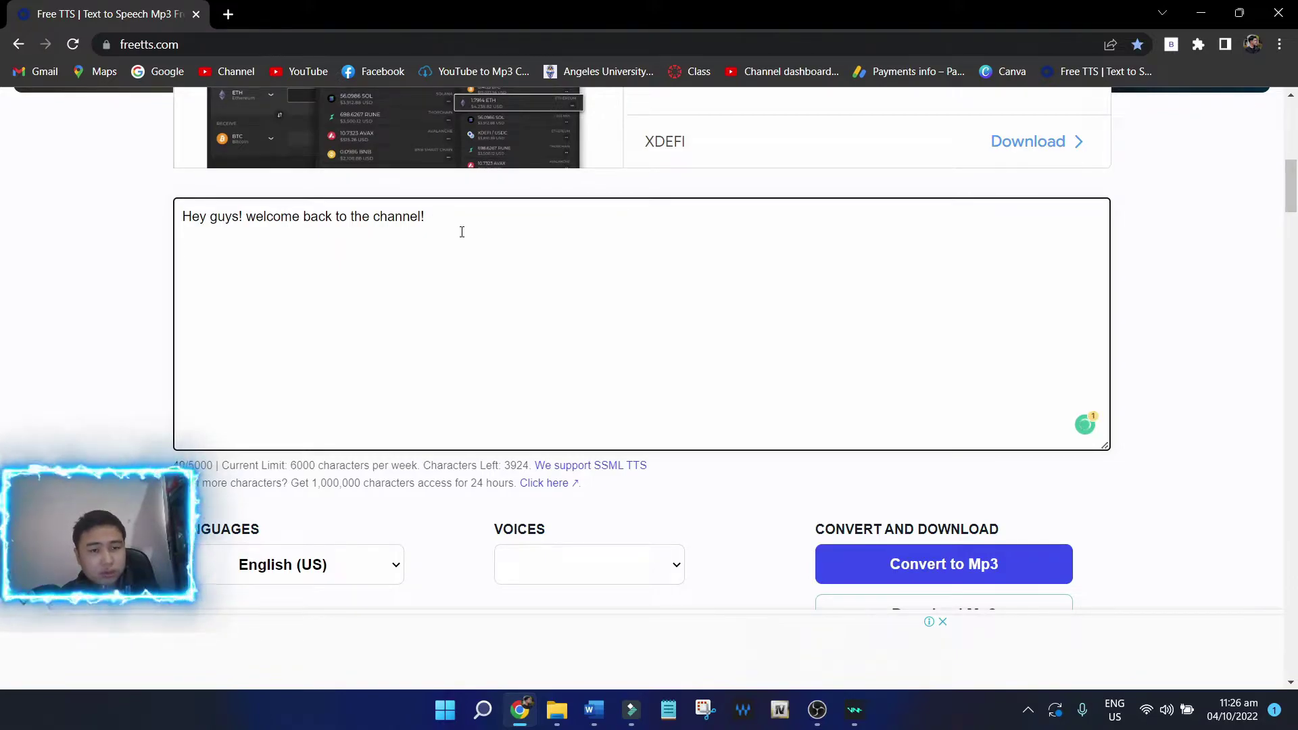
pyautogui.write('  we have a new ')
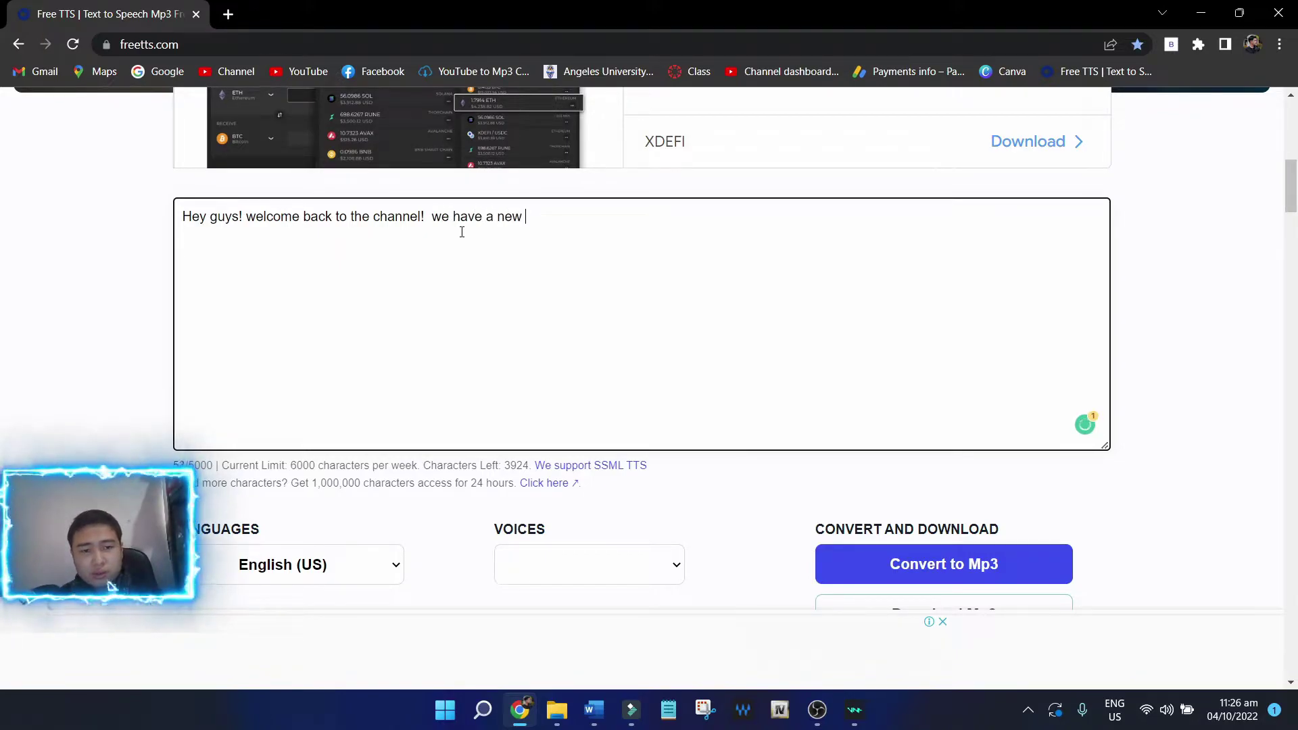
pyautogui.write('update in car dealership tycoon!')
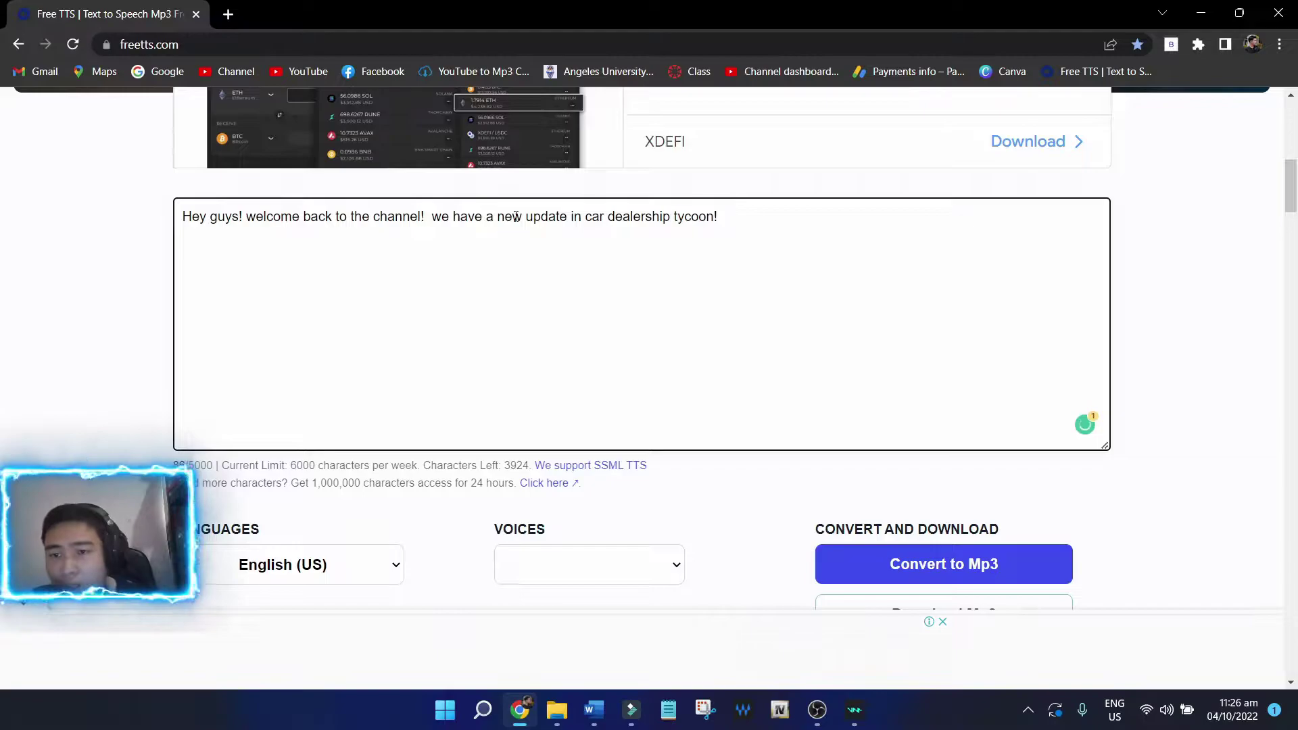
pyautogui.scroll(-1, 1264, 221)
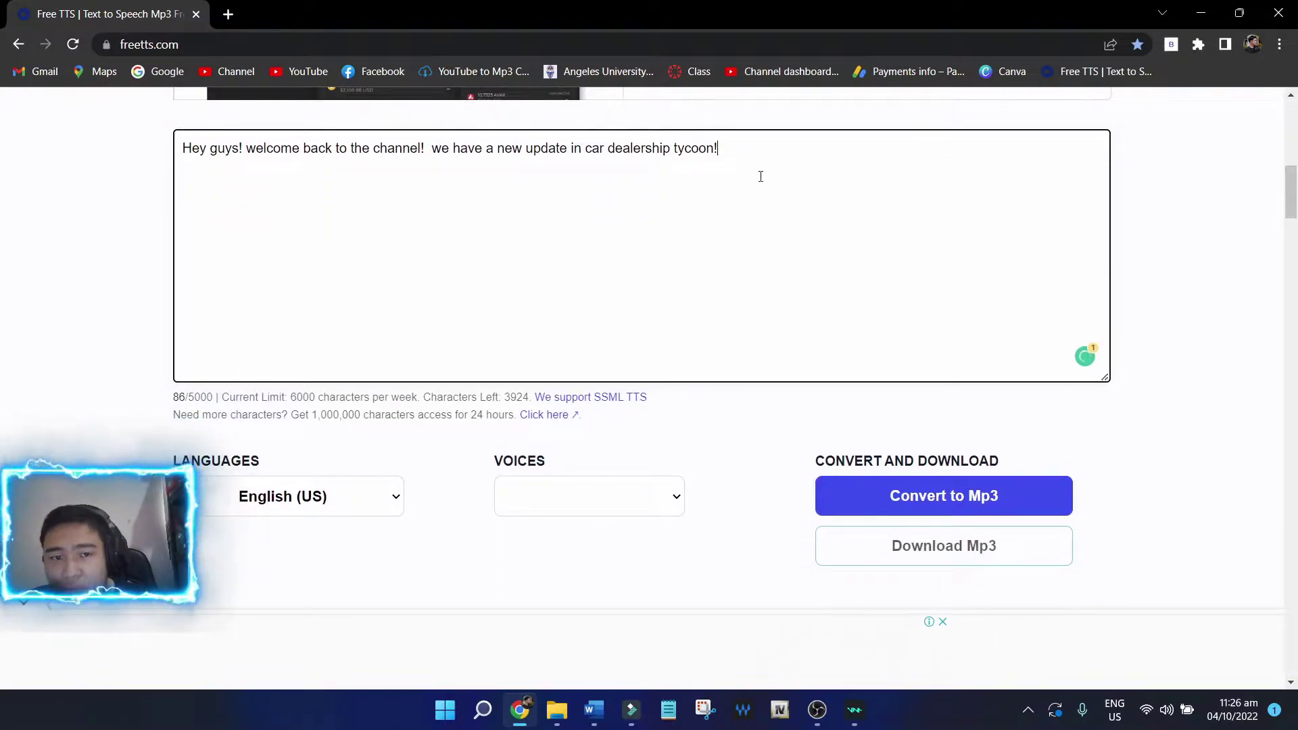
pyautogui.moveTo(759, 174); pyautogui.dragTo(130, 170)
pyautogui.click(705, 170)
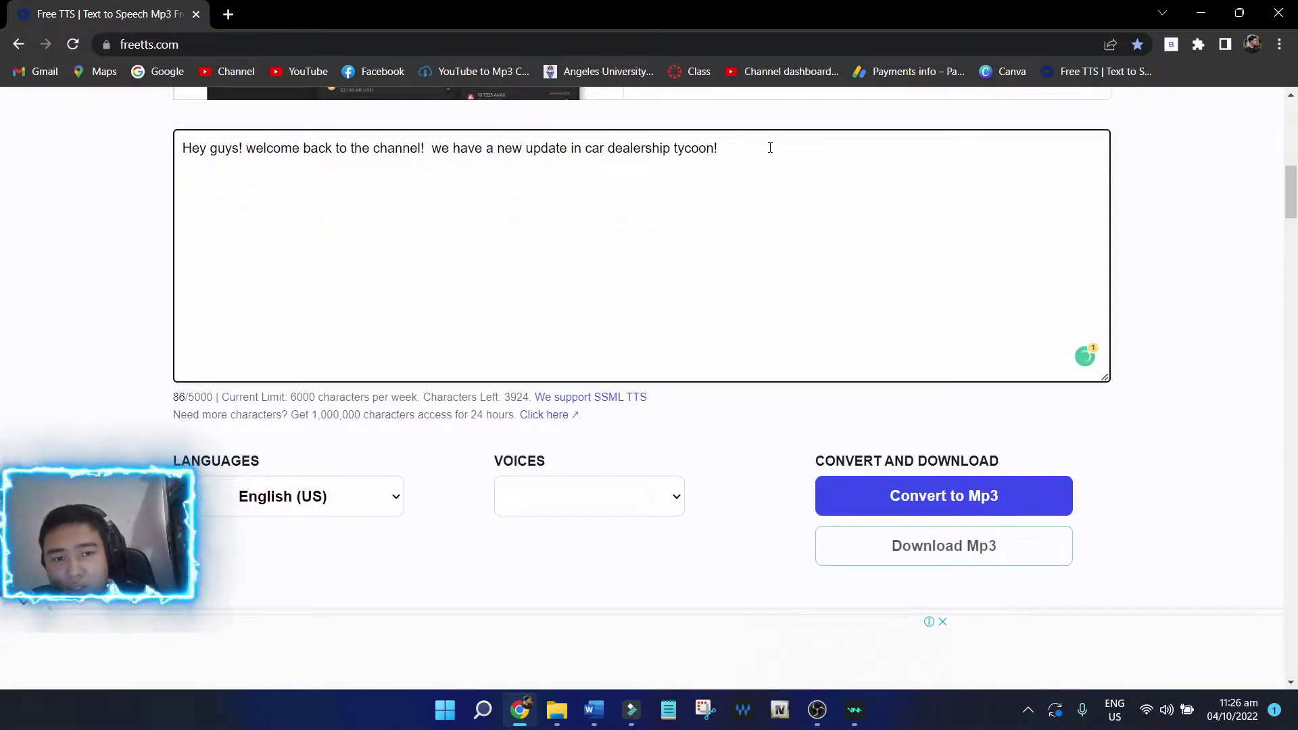
pyautogui.moveTo(718, 148); pyautogui.dragTo(124, 173)
pyautogui.click(347, 164)
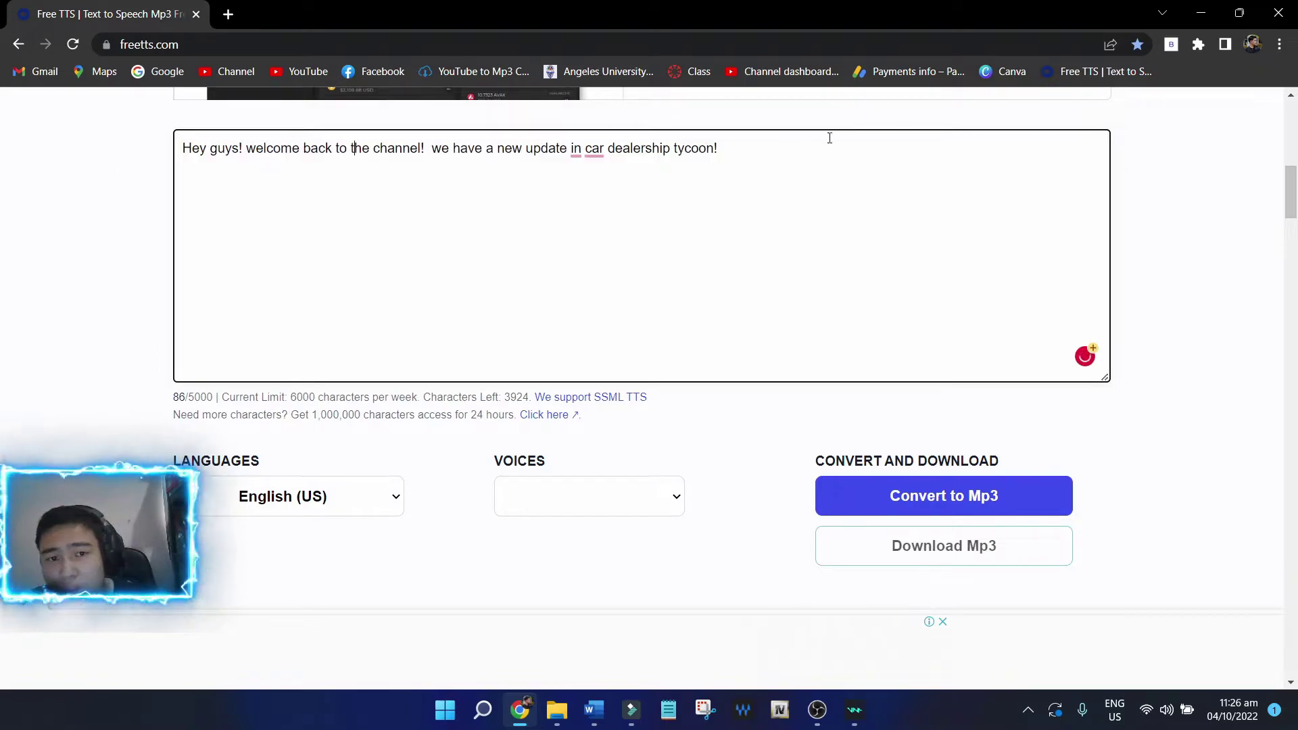
pyautogui.scroll(-2, 1292, 206)
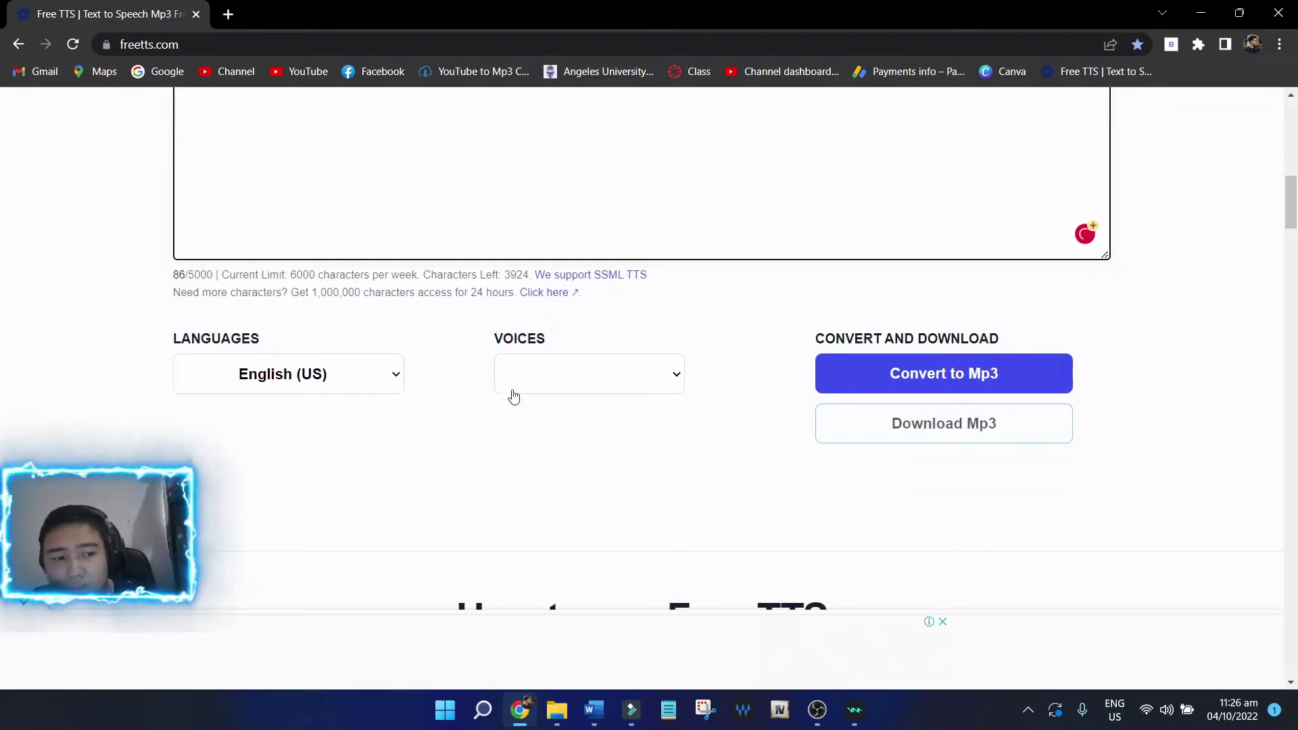
# Keep English (US) as the language, briefly checking the OBS recording window
pyautogui.click(349, 379)
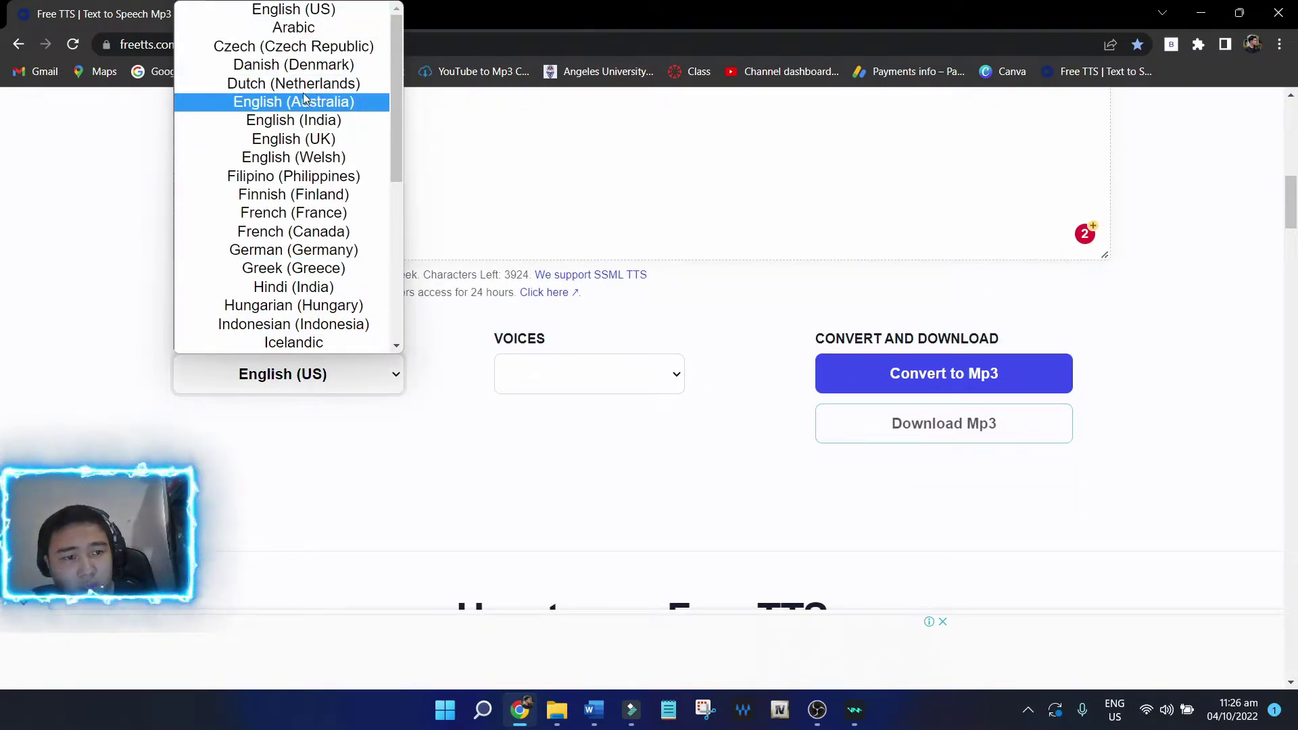
pyautogui.click(325, 14)
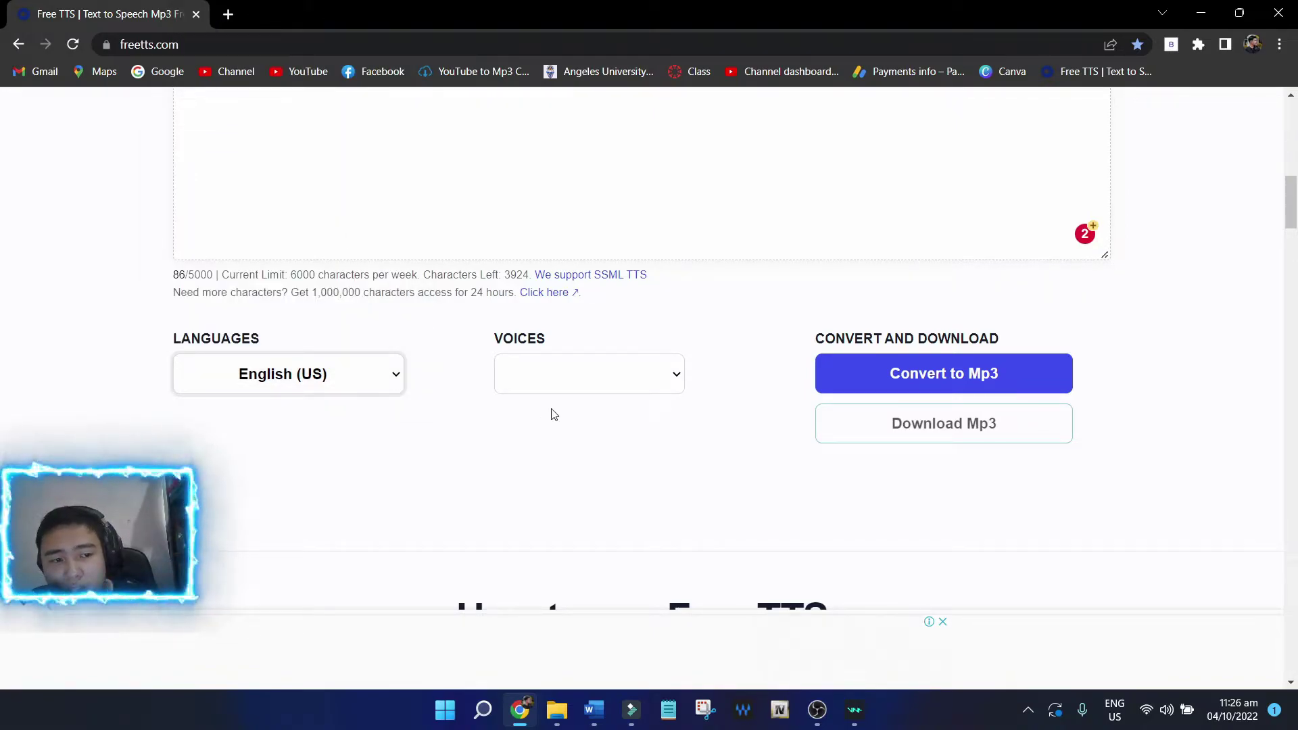
pyautogui.click(566, 384)
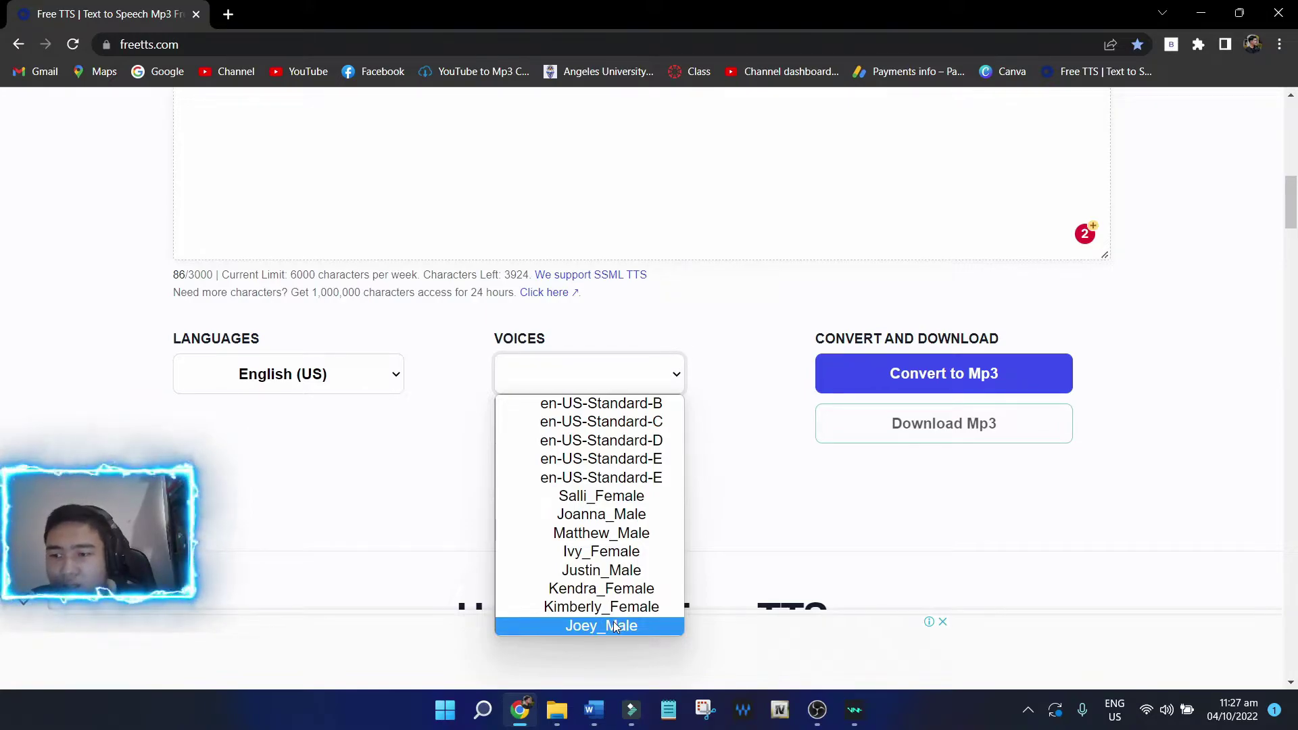
pyautogui.click(810, 707)
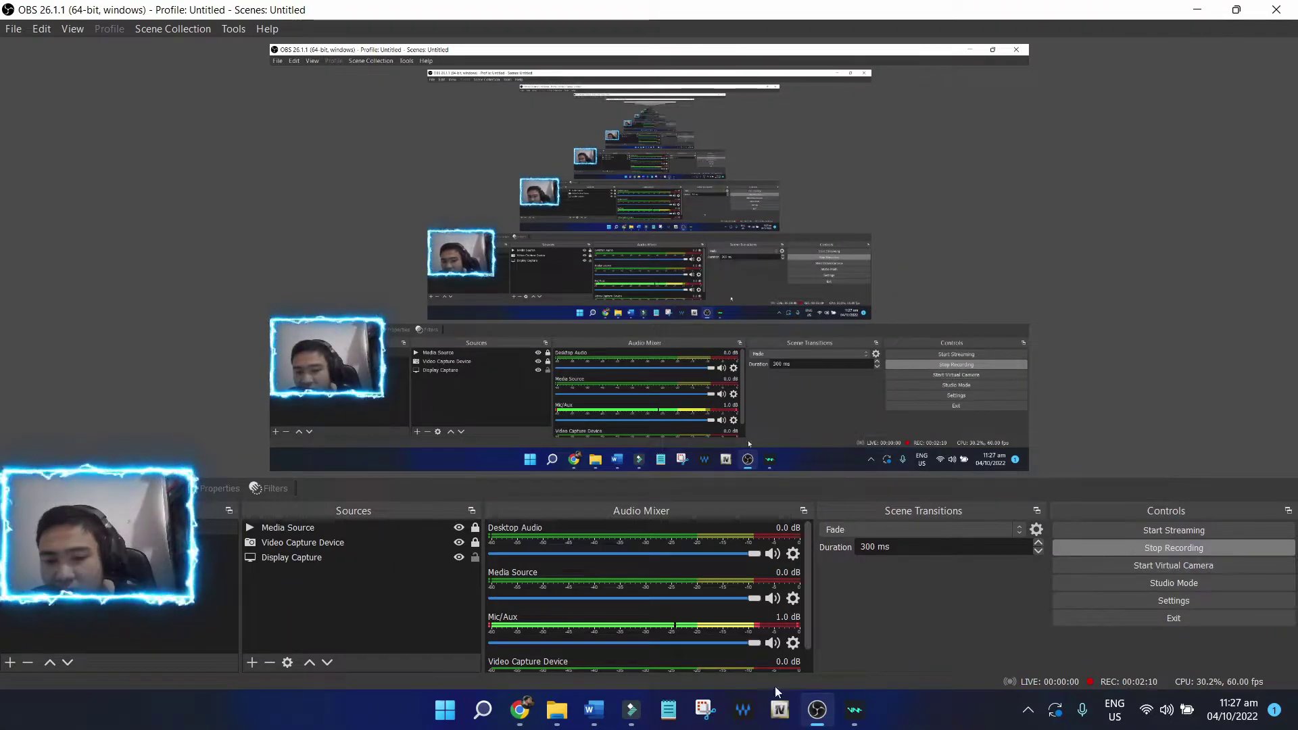
pyautogui.click(529, 721)
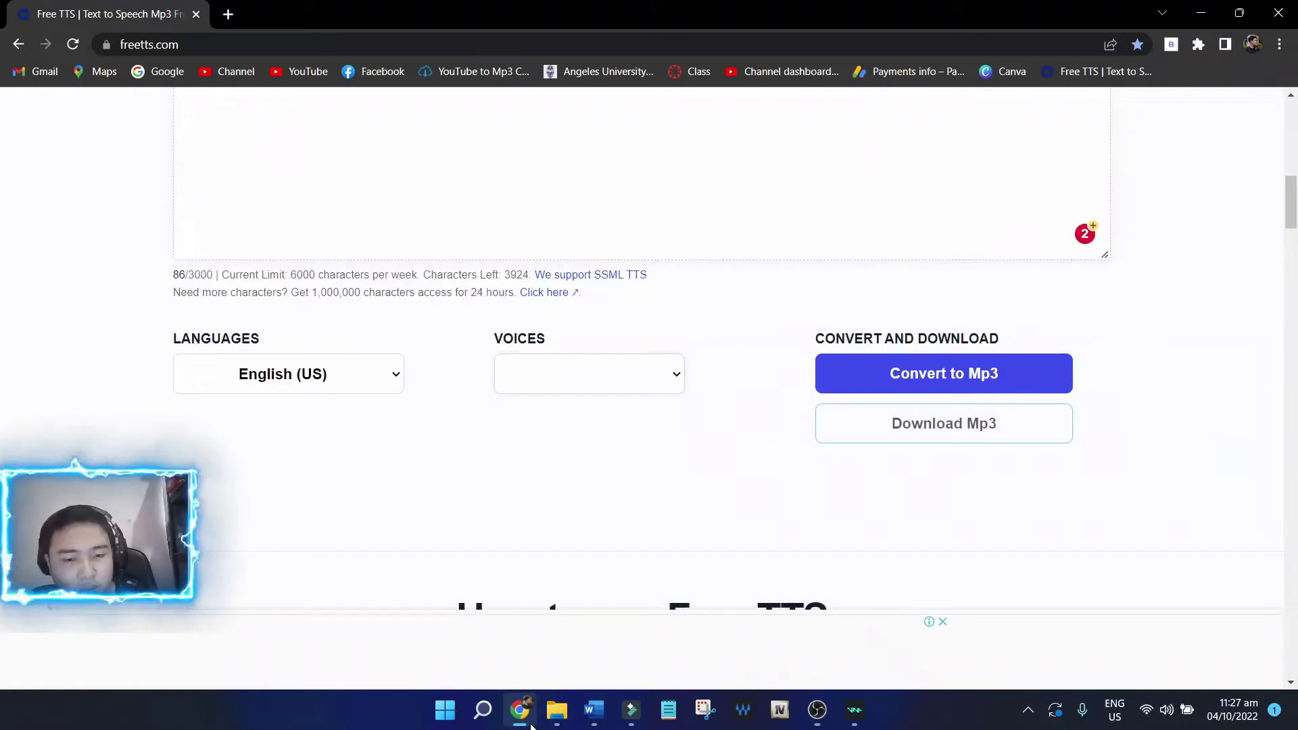
pyautogui.click(817, 710)
pyautogui.click(508, 719)
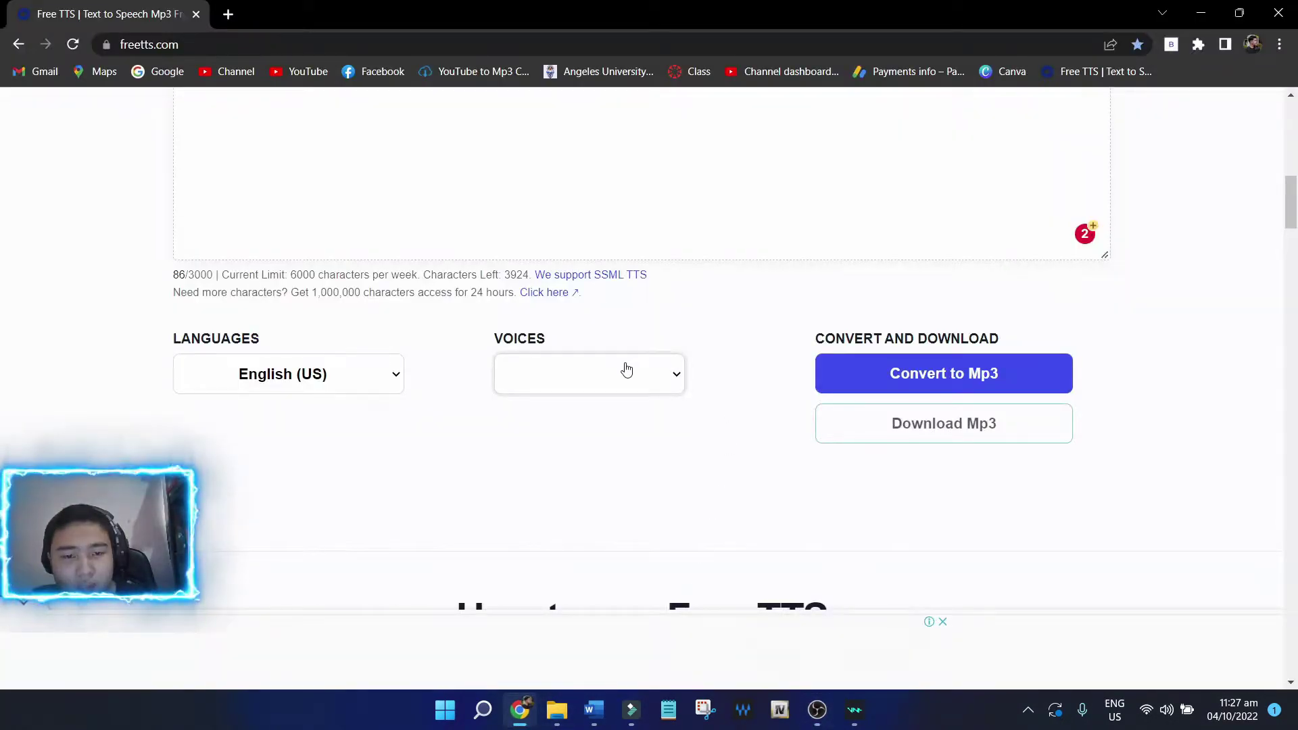
# Choose Joey_Male from the Voices list for the script
pyautogui.click(598, 378)
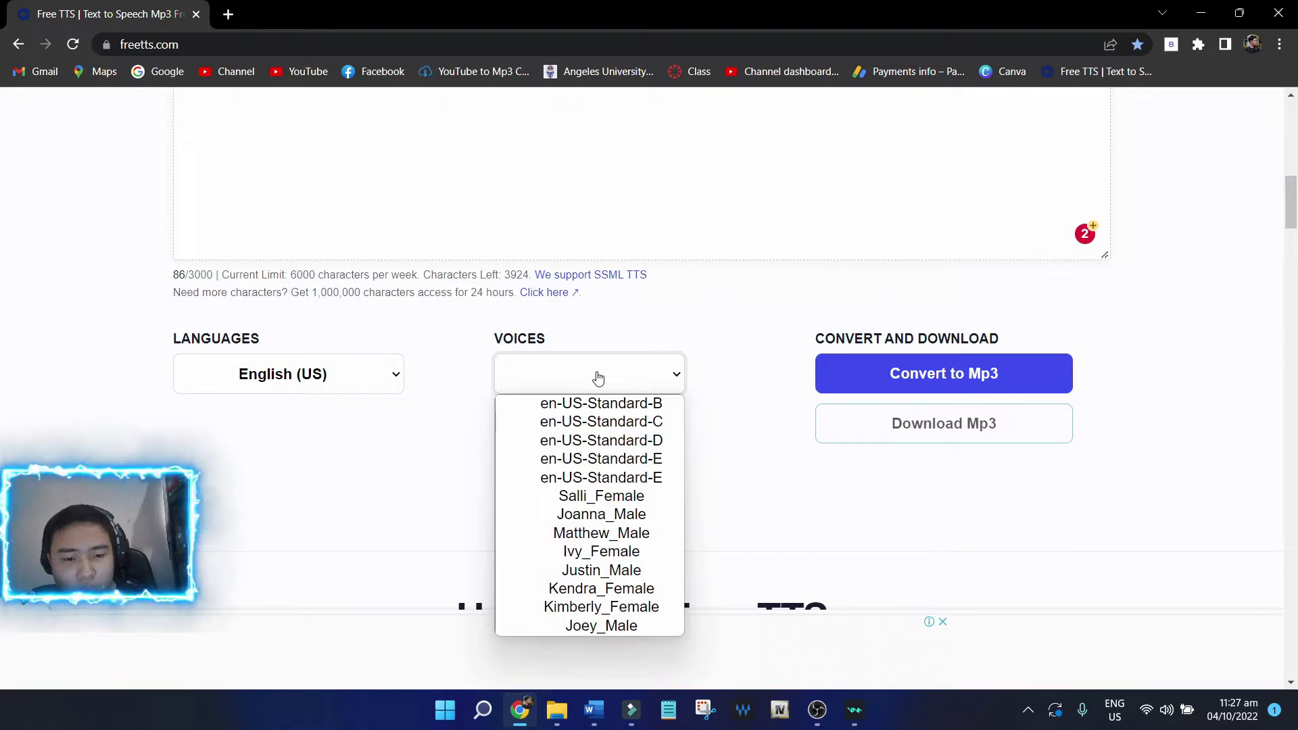
pyautogui.click(604, 626)
pyautogui.click(886, 359)
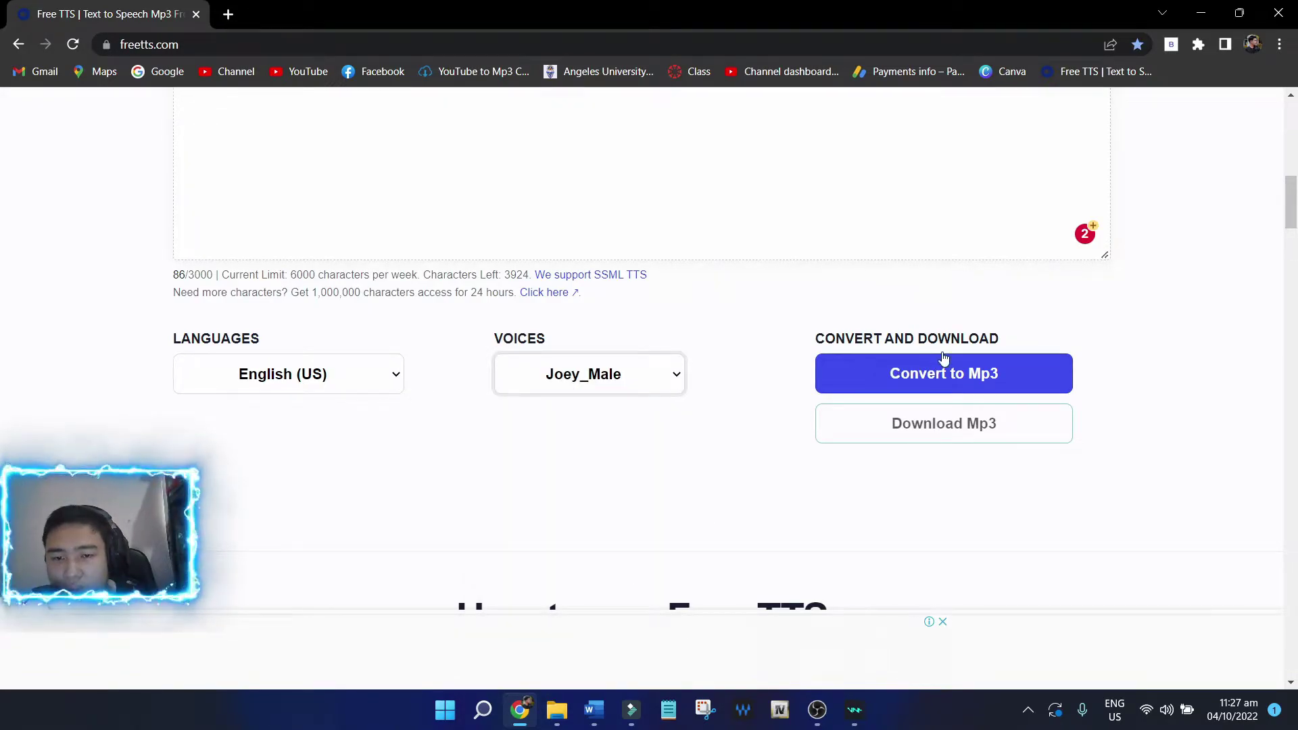
pyautogui.click(321, 377)
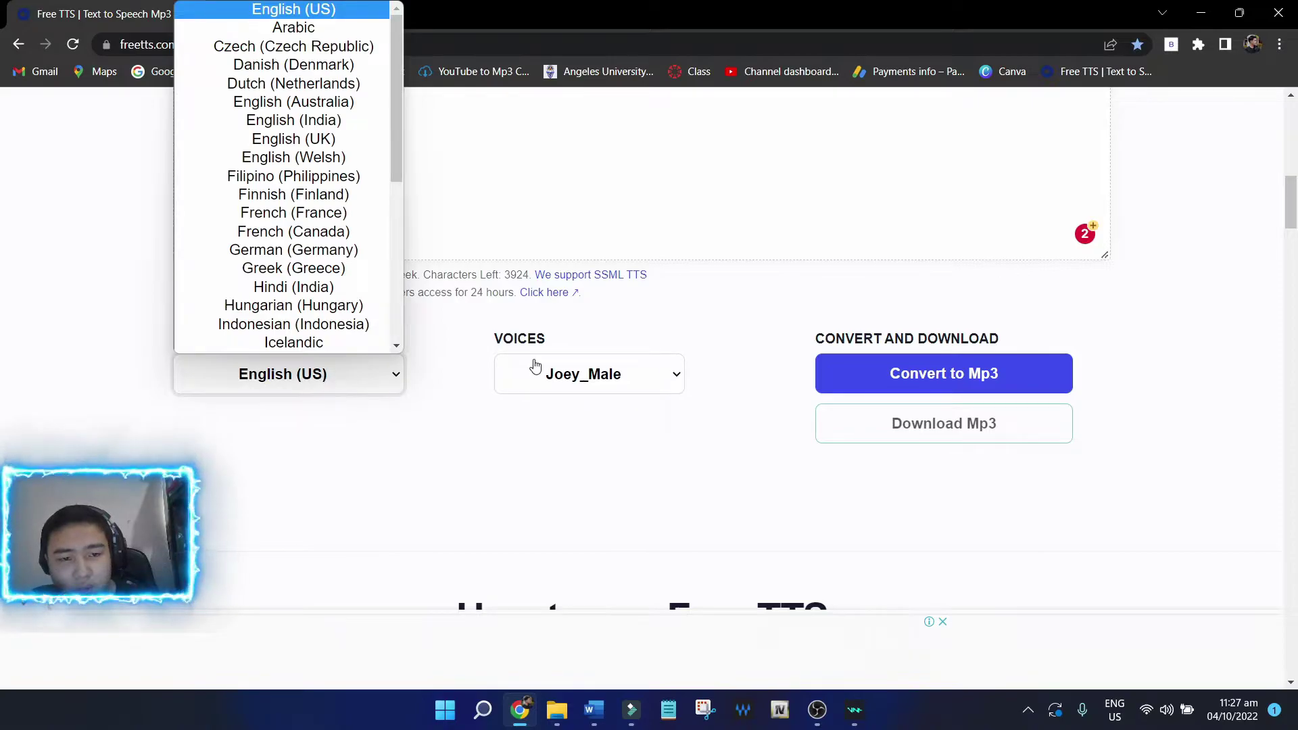
pyautogui.click(536, 366)
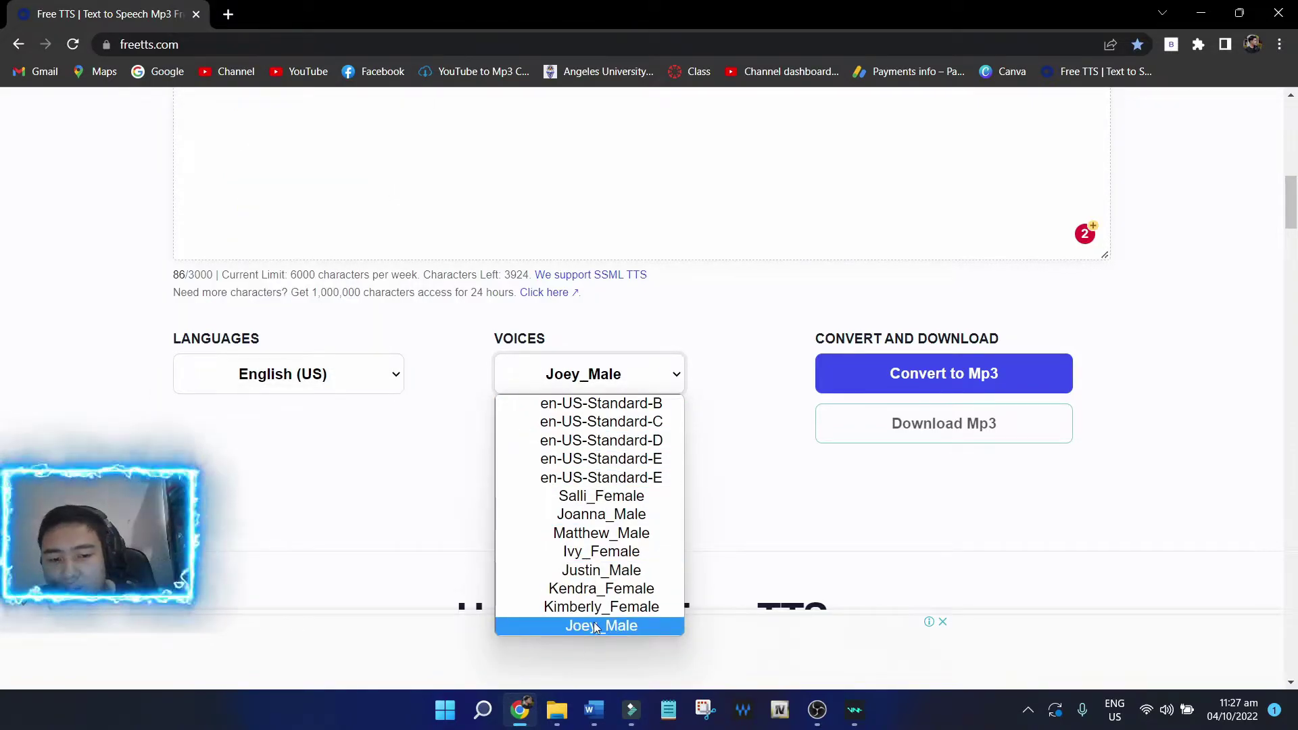
# Keep Joey_Male and convert the script into a 5-second MP3
pyautogui.click(818, 538)
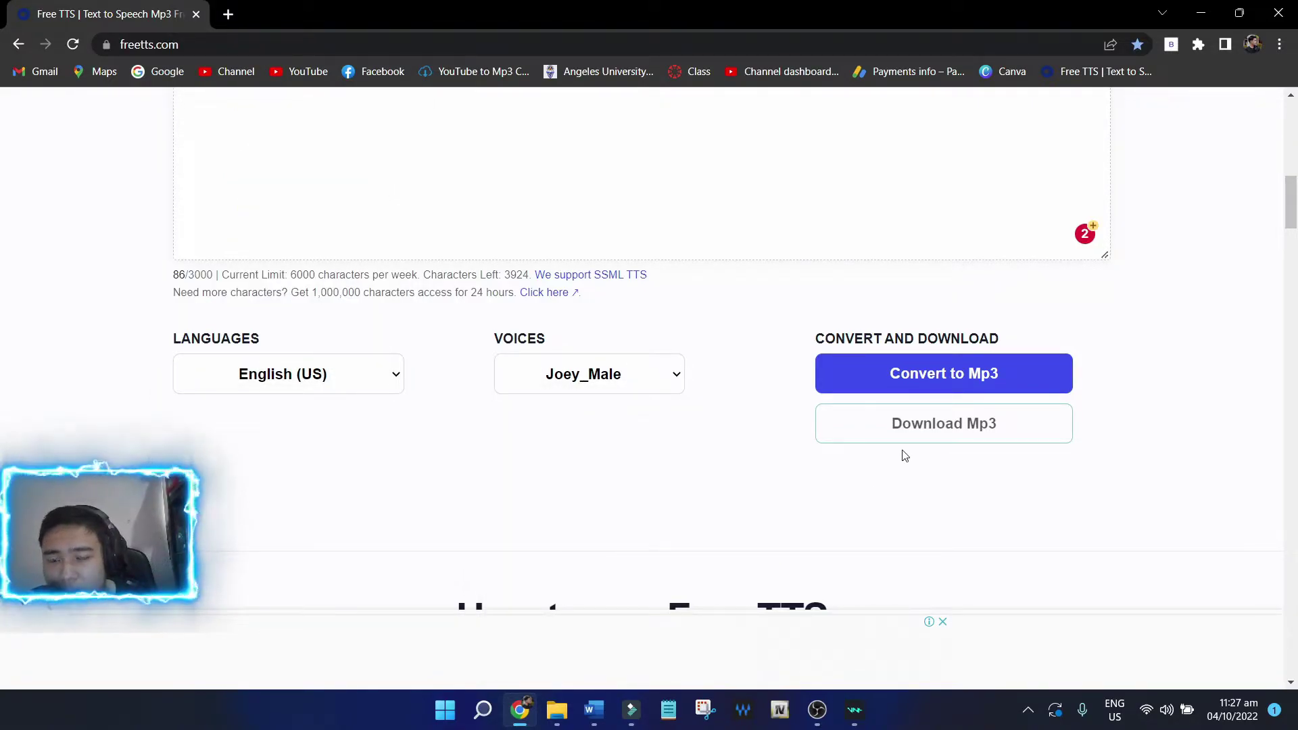
pyautogui.click(937, 382)
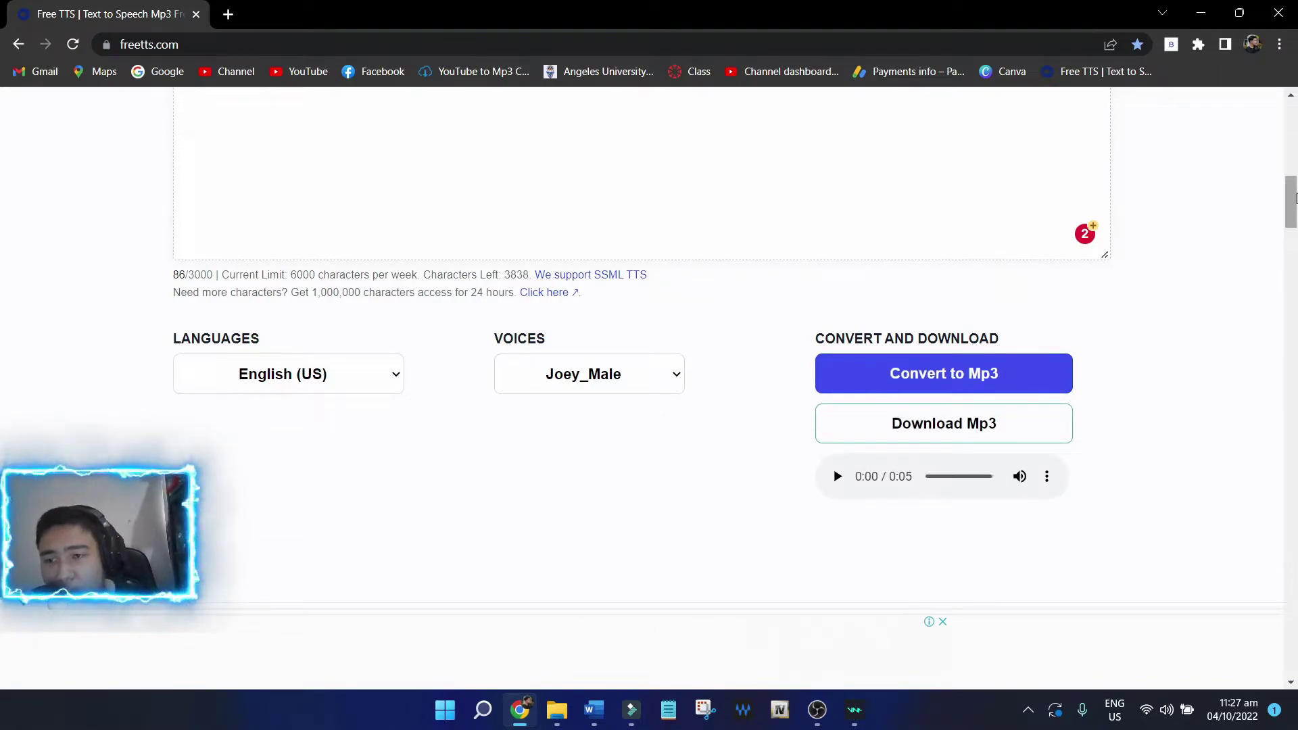
pyautogui.scroll(2, 1294, 198)
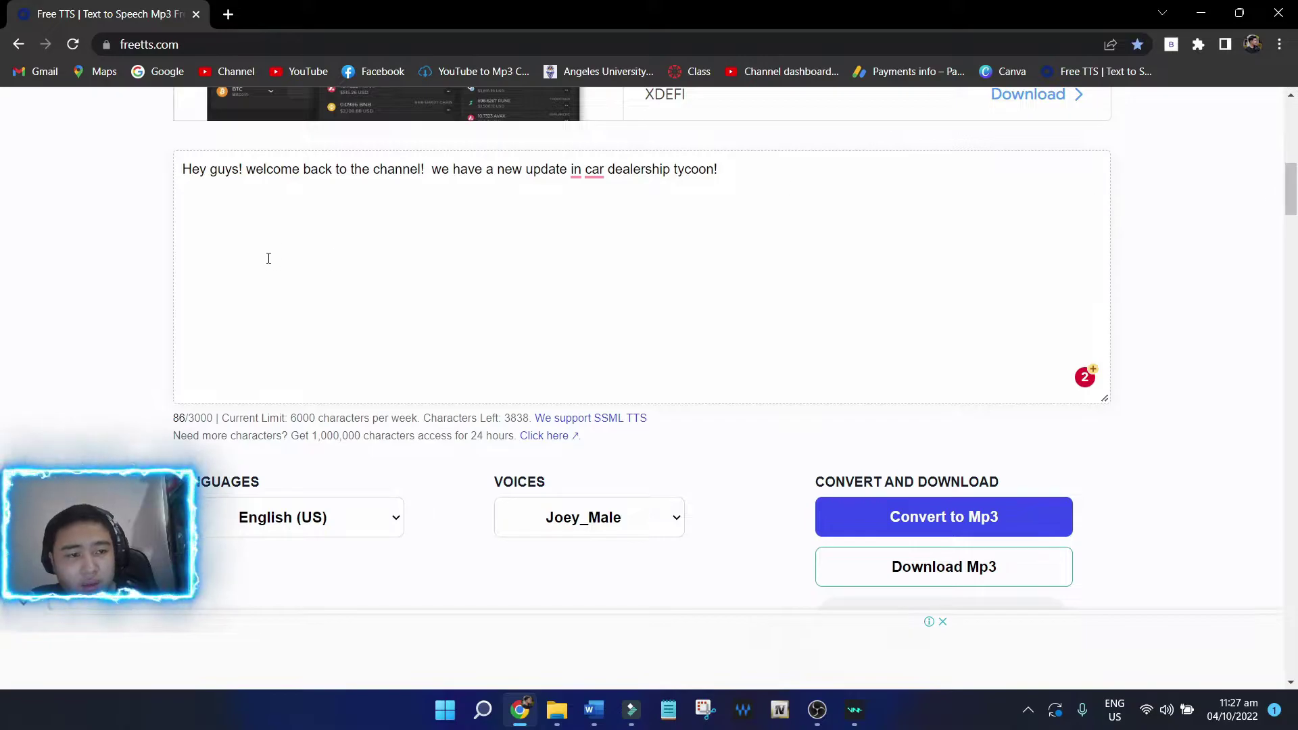
# Accept Grammarly's fixes so the script reads 'a new update on the car dealership tycoon'
pyautogui.moveTo(535, 169); pyautogui.dragTo(209, 170)
pyautogui.click(572, 171)
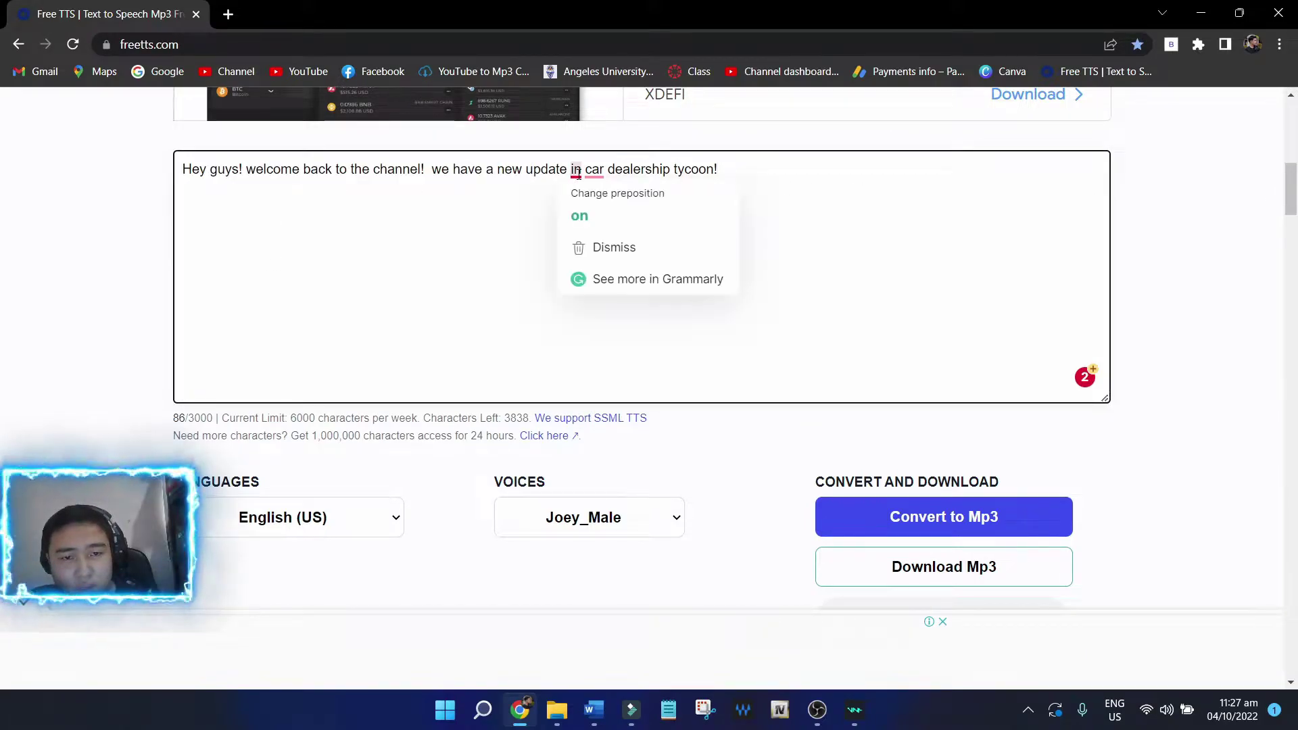
pyautogui.click(584, 204)
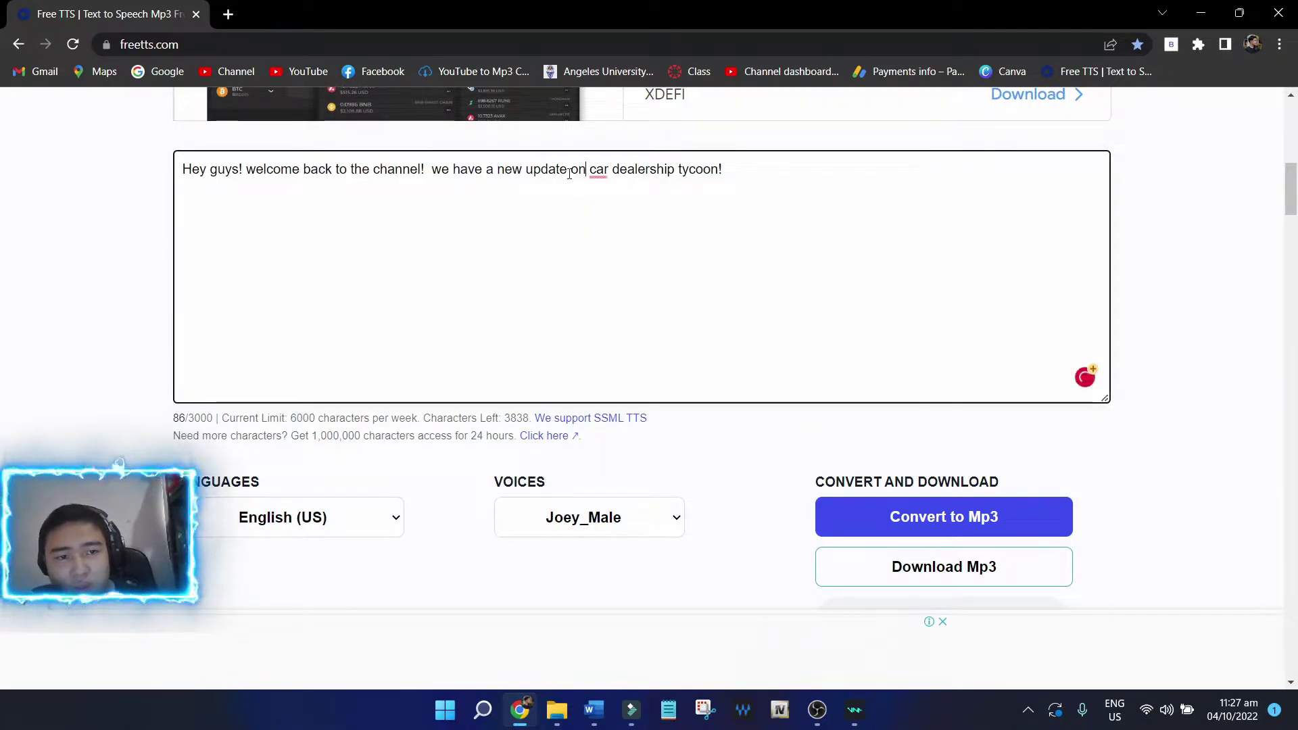
pyautogui.click(598, 171)
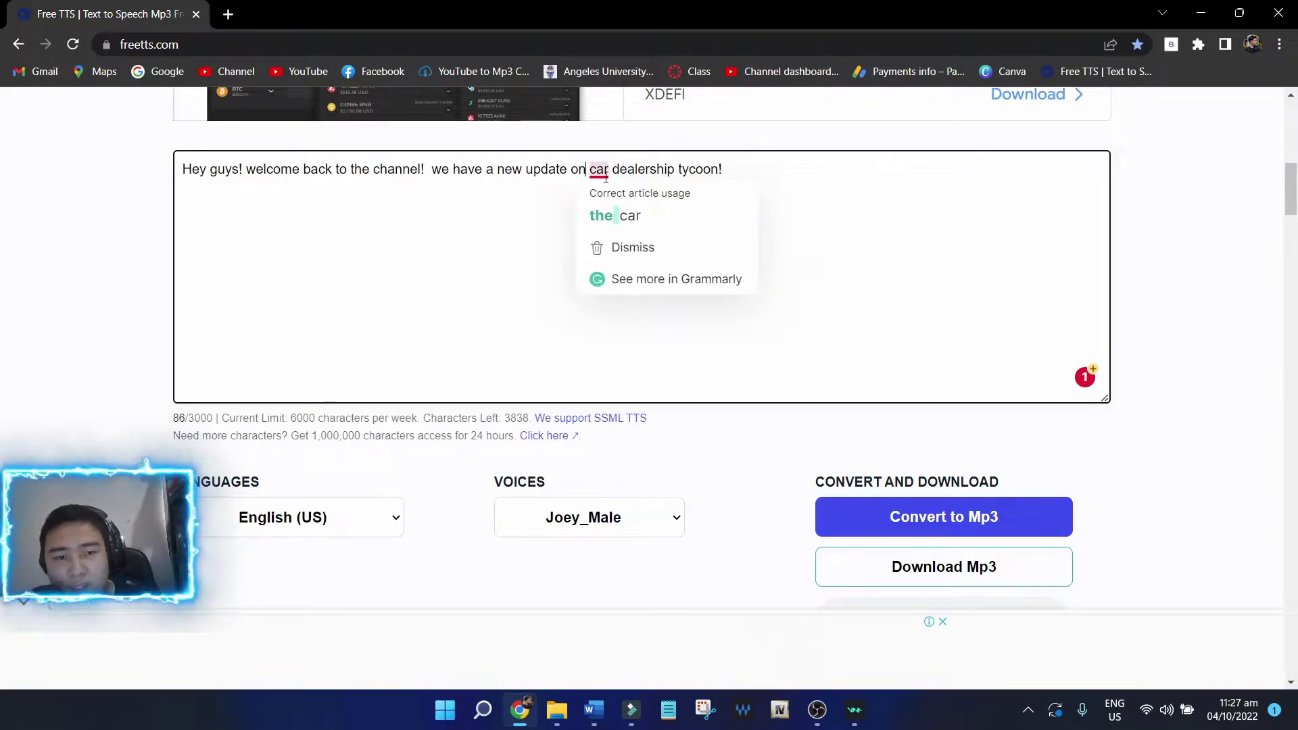
pyautogui.click(611, 213)
pyautogui.scroll(-2, 1291, 211)
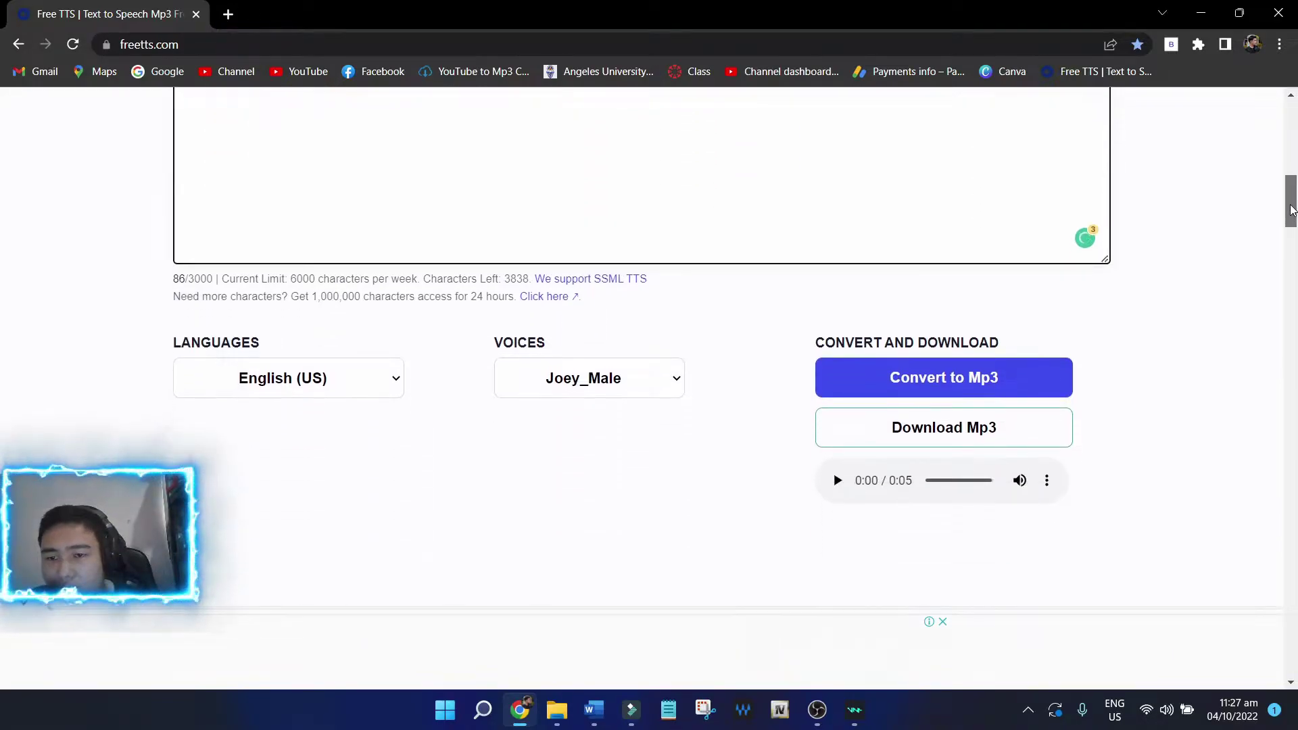
# Play the 5-second voiceover preview, review the script, and open the MP3 in its own tab
pyautogui.click(1214, 213)
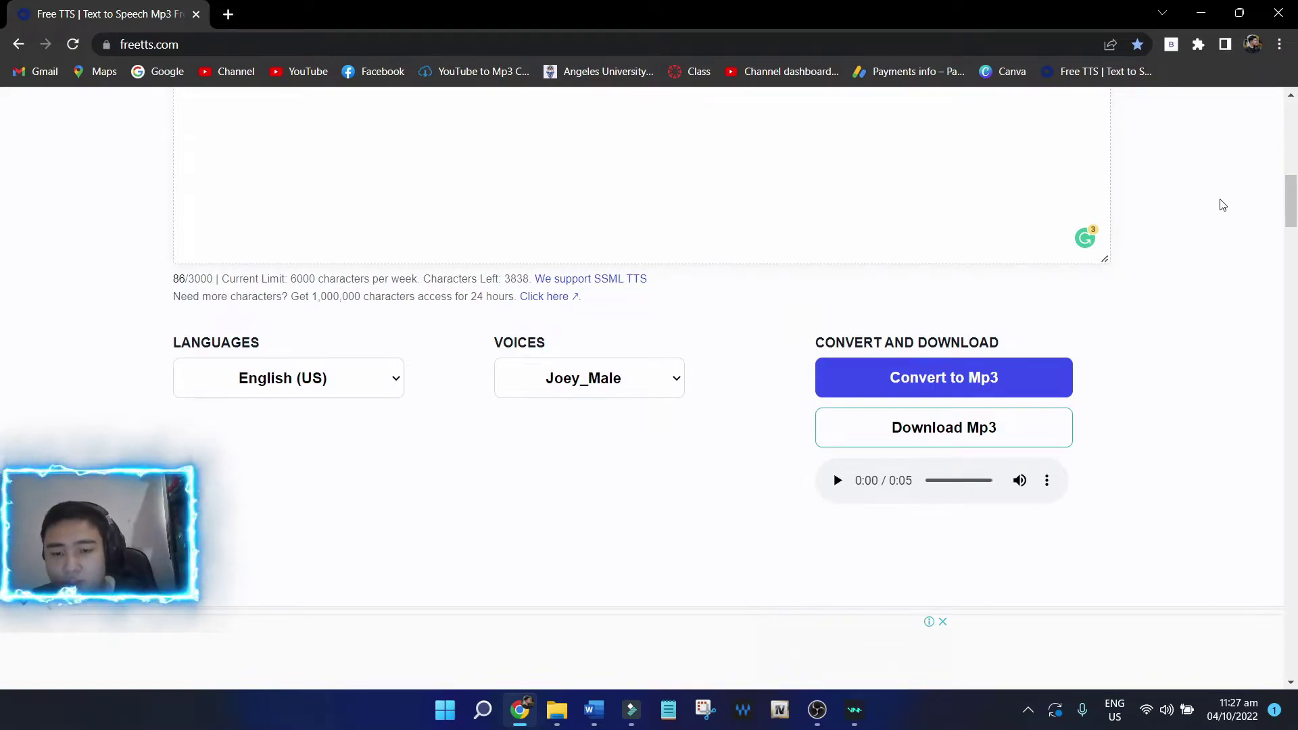
pyautogui.click(836, 481)
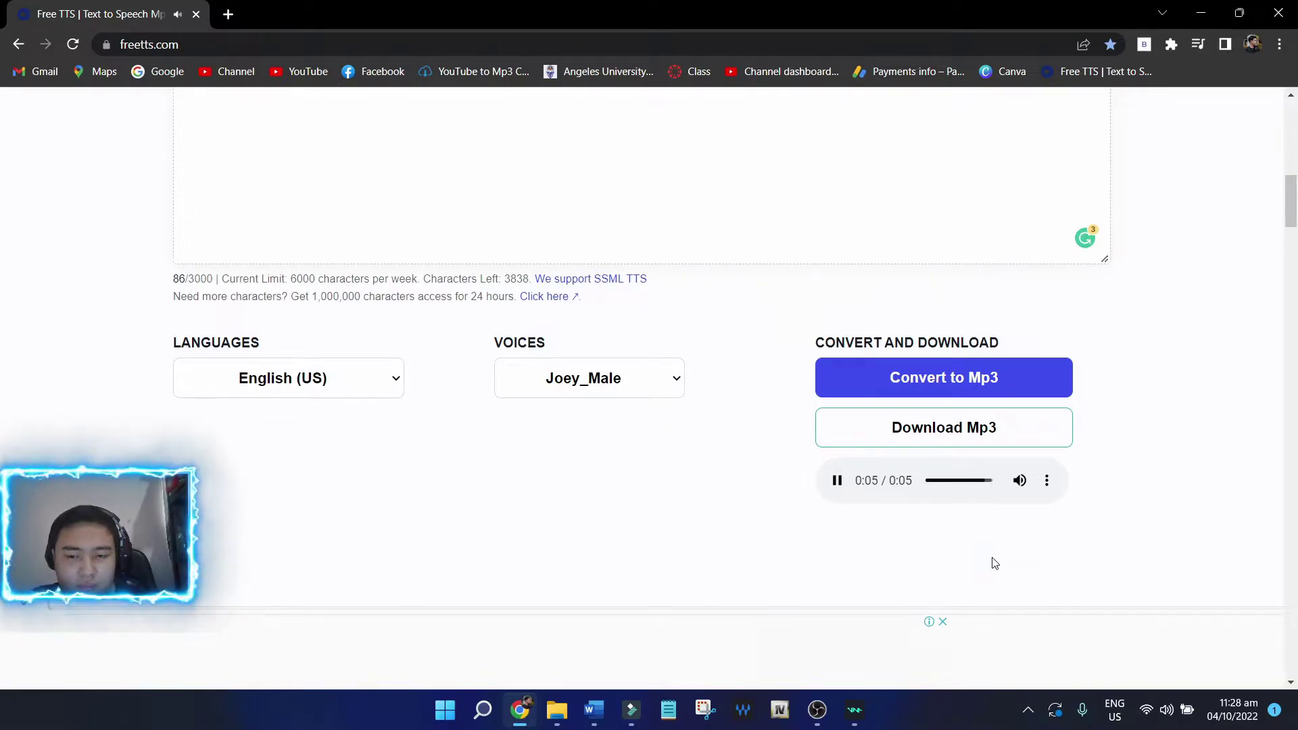
pyautogui.scroll(3, 626, 209)
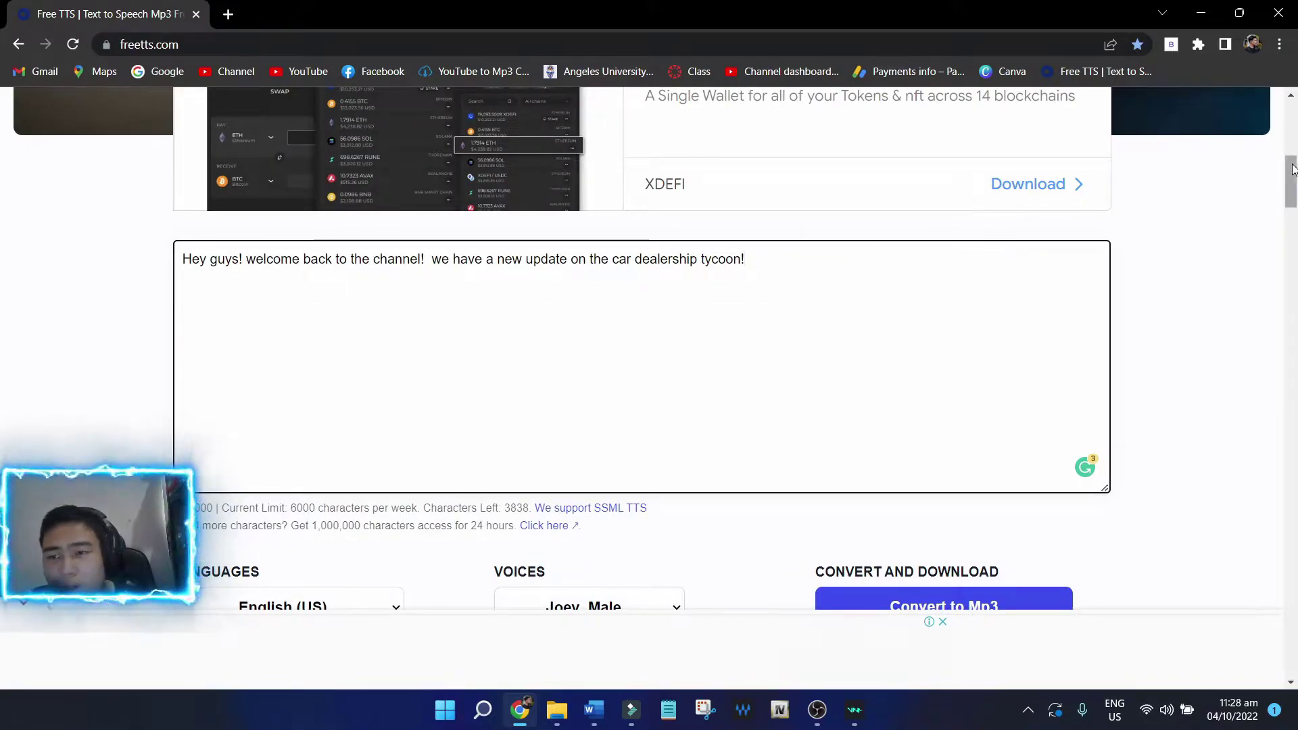
pyautogui.scroll(-1, 473, 263)
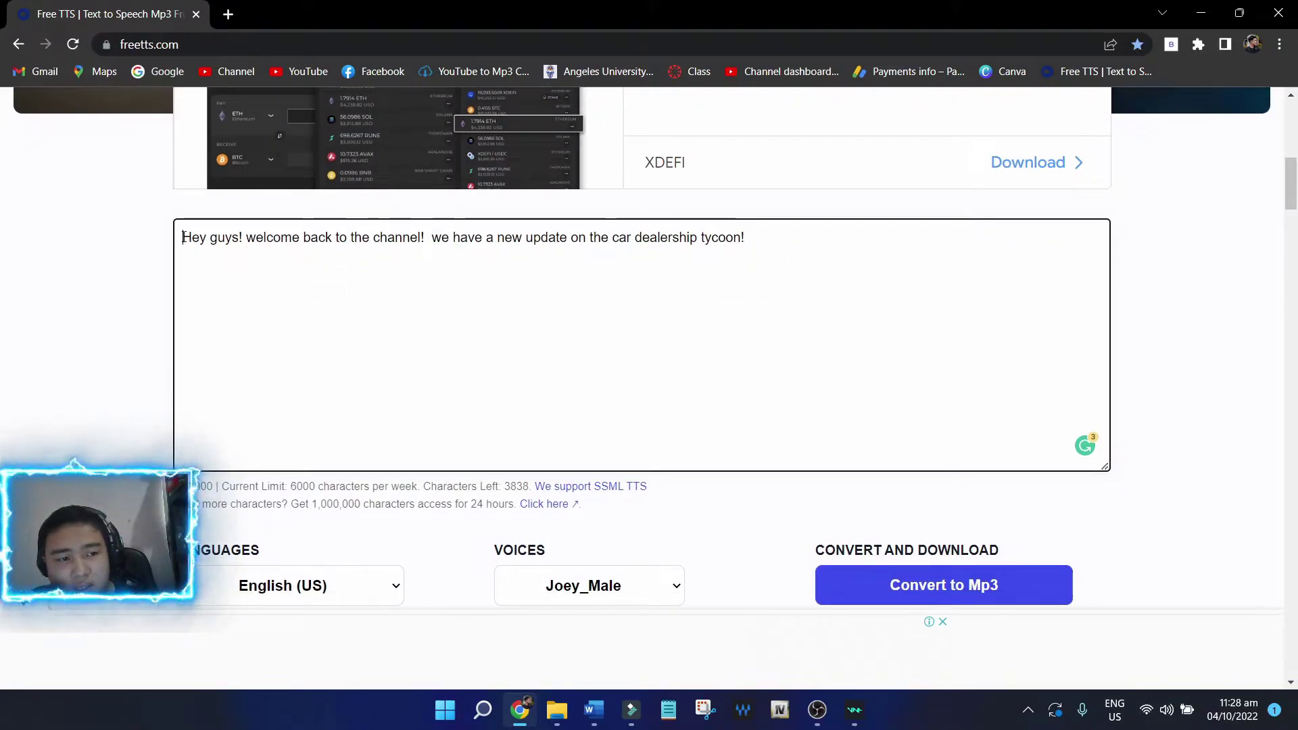
pyautogui.moveTo(194, 247); pyautogui.dragTo(863, 238)
pyautogui.click(1272, 238)
pyautogui.moveTo(1291, 203)
pyautogui.mouseDown()
pyautogui.moveTo(1293, 230)
pyautogui.moveTo(1293, 207)
pyautogui.mouseUp()
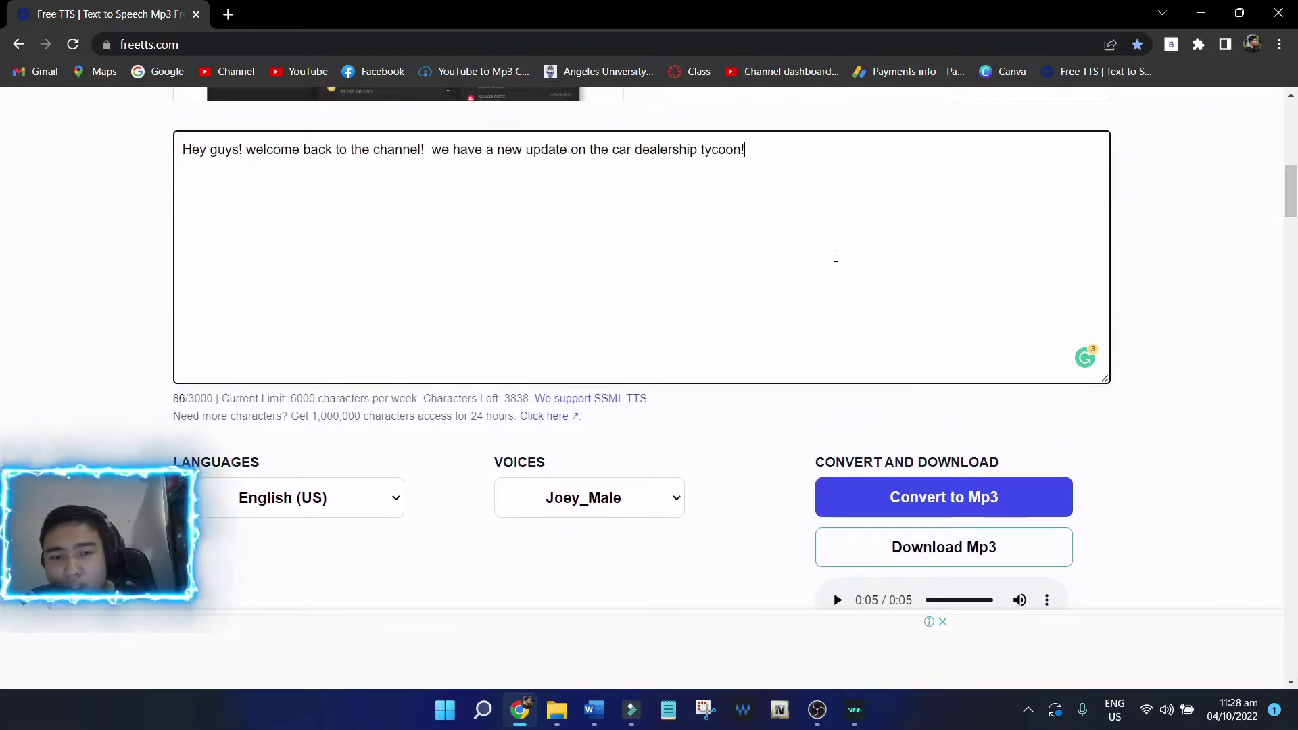
pyautogui.click(936, 547)
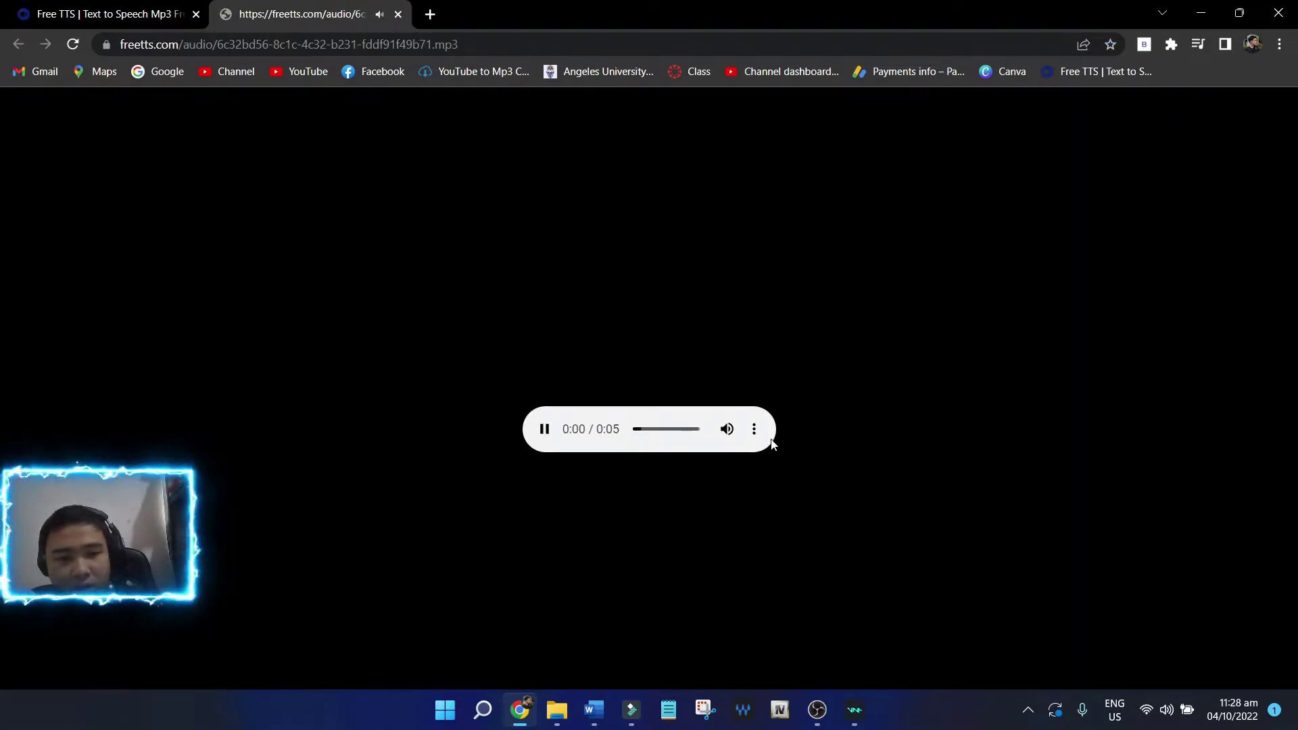
# Pause the MP3, download it via the player's menu, and drag it into Filmora
pyautogui.click(545, 430)
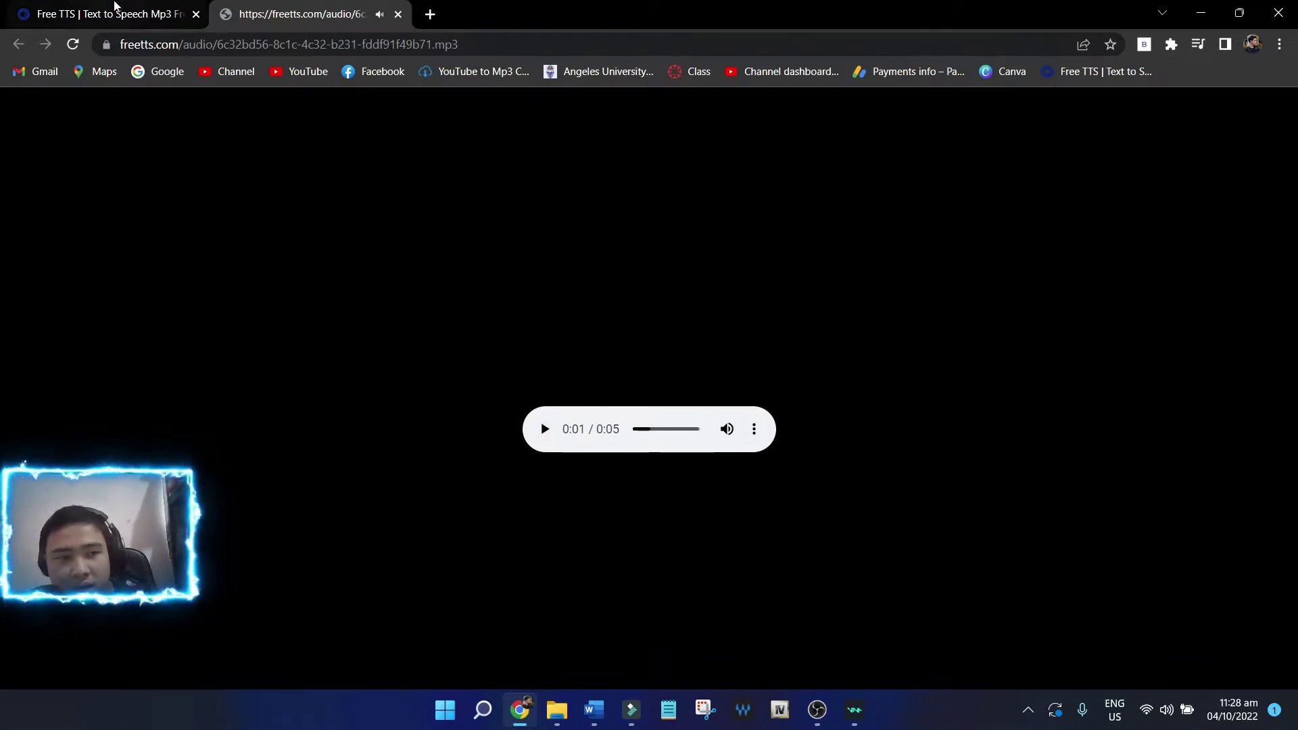
pyautogui.click(753, 429)
pyautogui.click(749, 437)
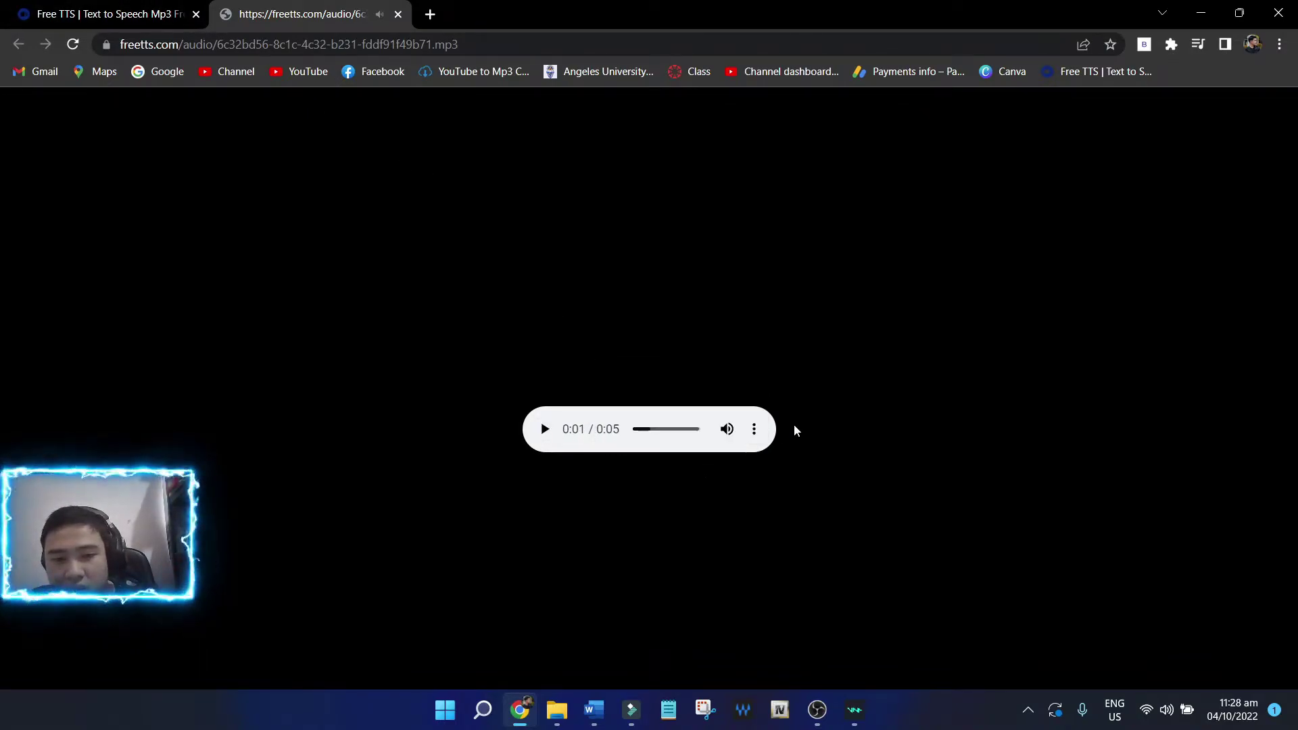
pyautogui.click(755, 433)
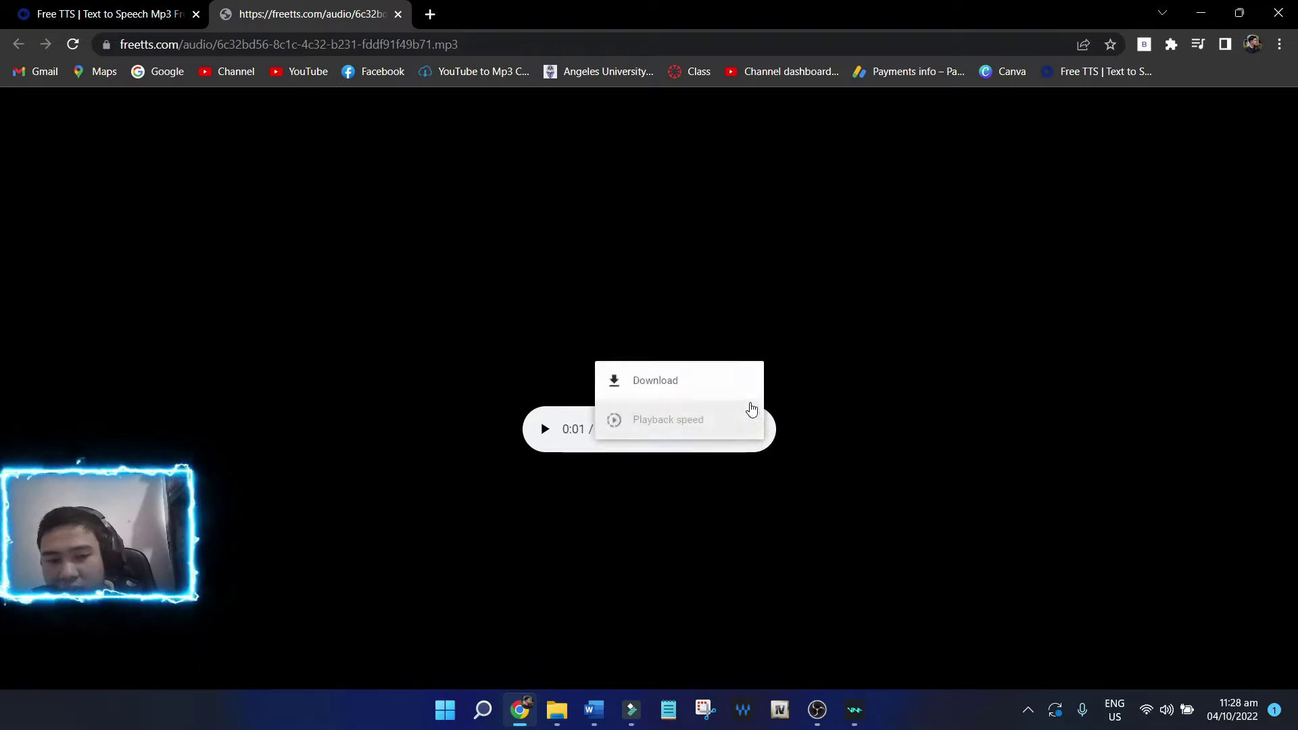
pyautogui.click(730, 381)
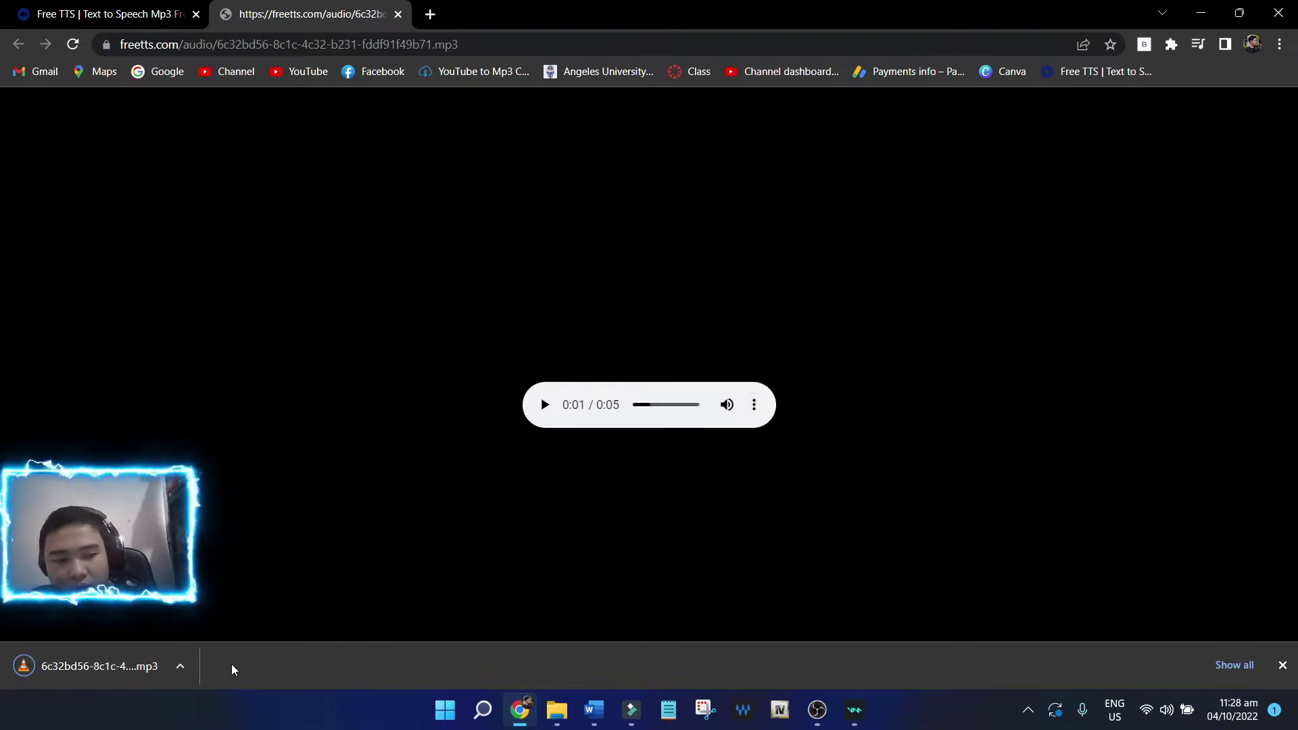
pyautogui.moveTo(556, 726)
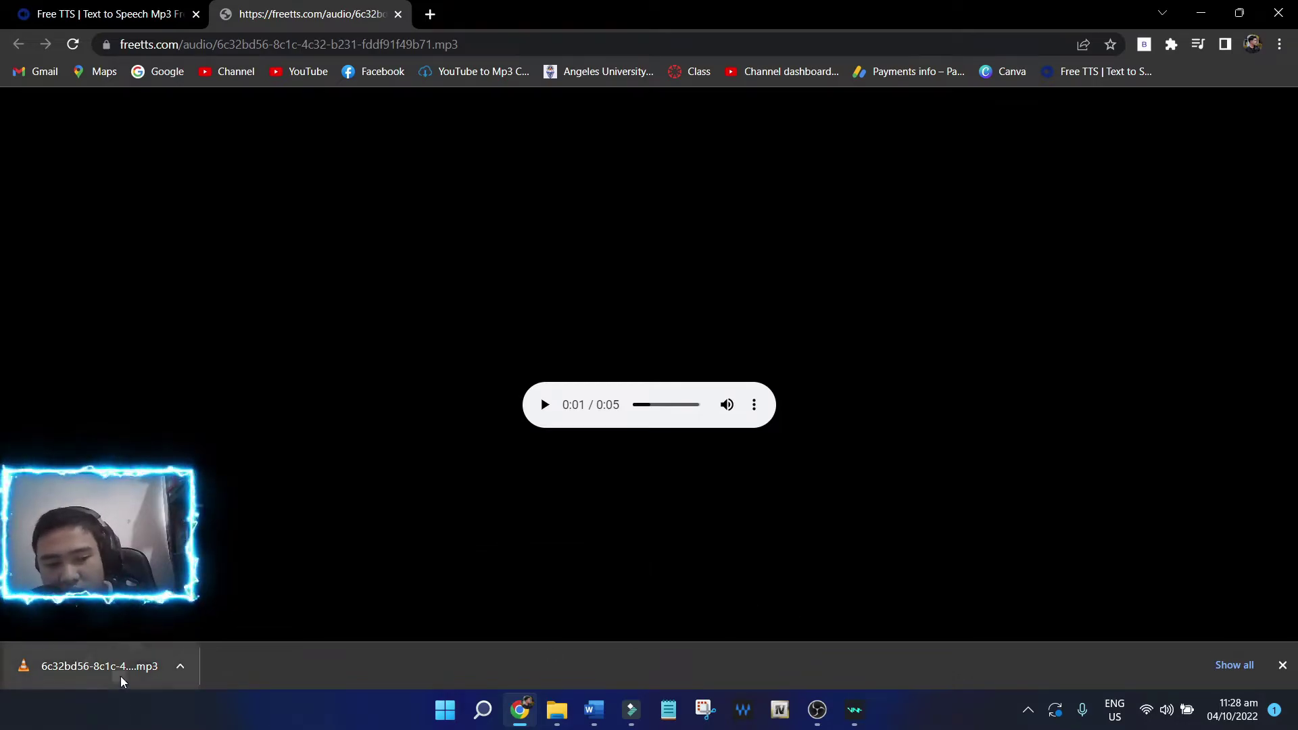
pyautogui.moveTo(122, 672); pyautogui.dragTo(420, 528)
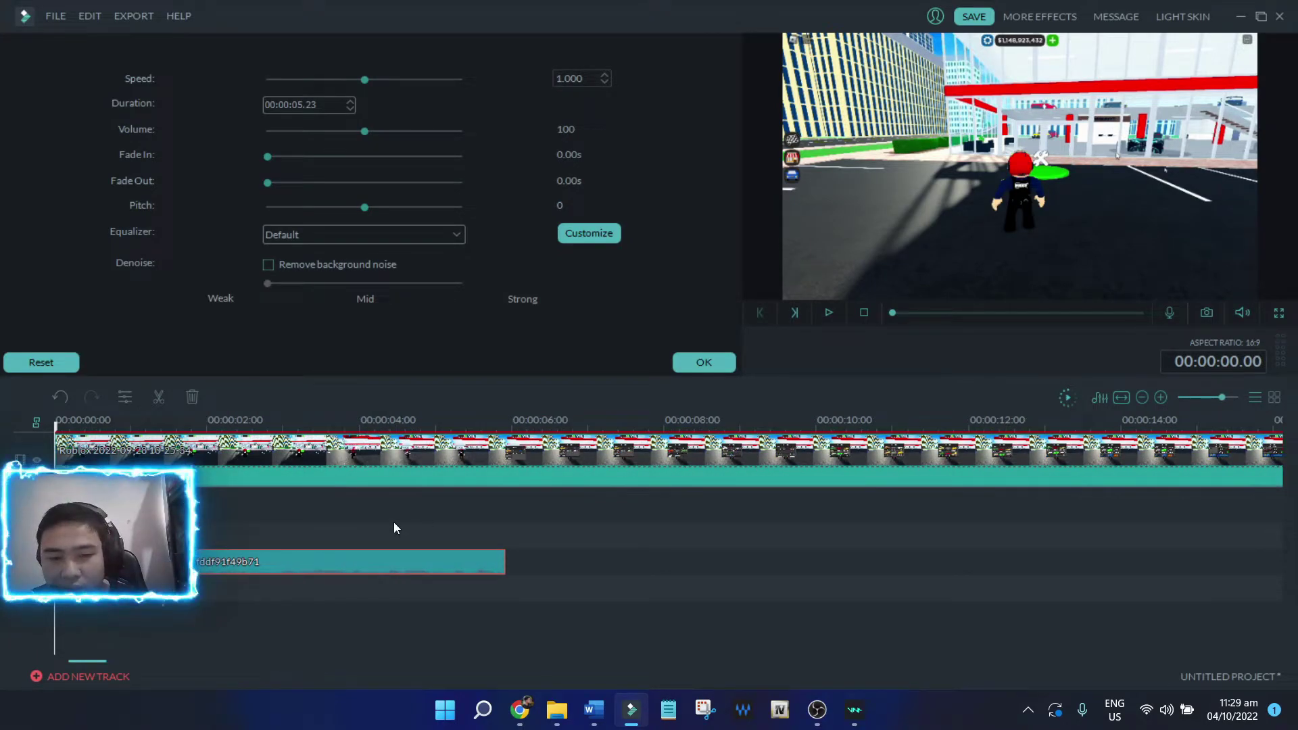
# Select the fddf91f49b71 voiceover clip beneath the gameplay to show its Speed/Volume panel
pyautogui.click(291, 473)
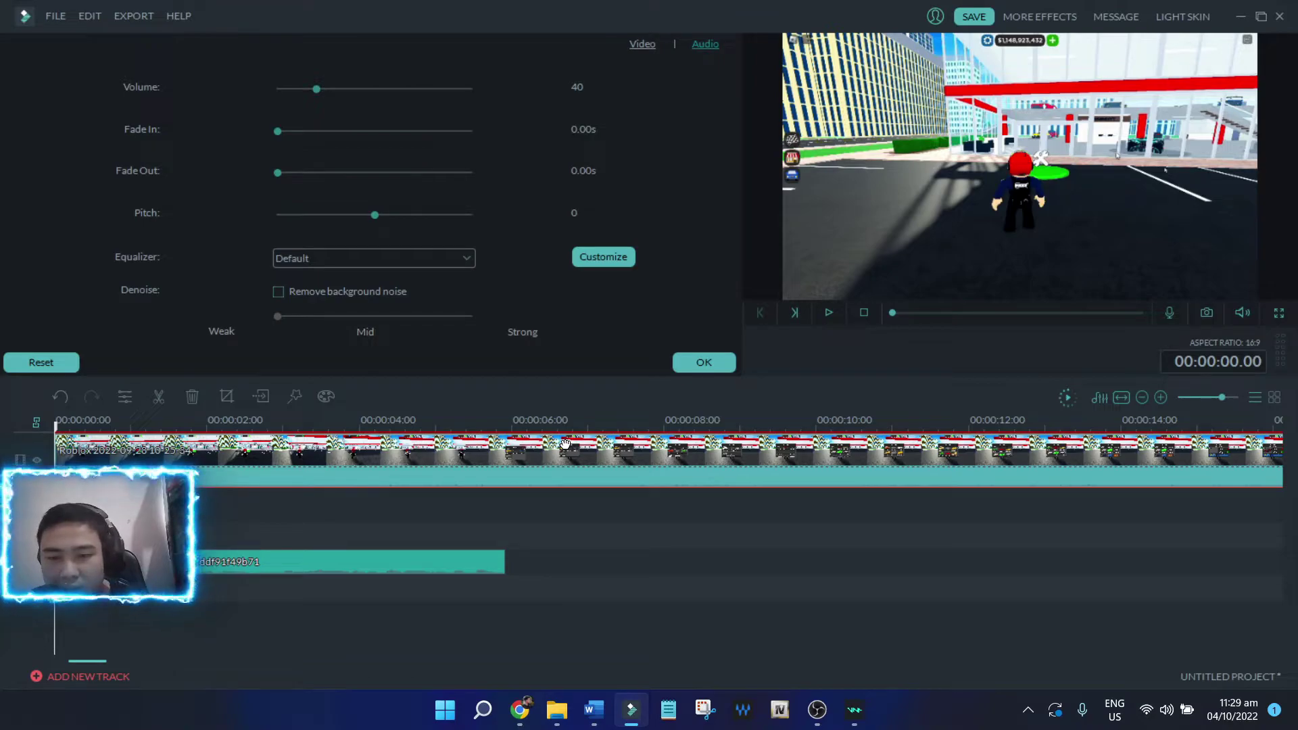
pyautogui.click(458, 538)
pyautogui.click(395, 566)
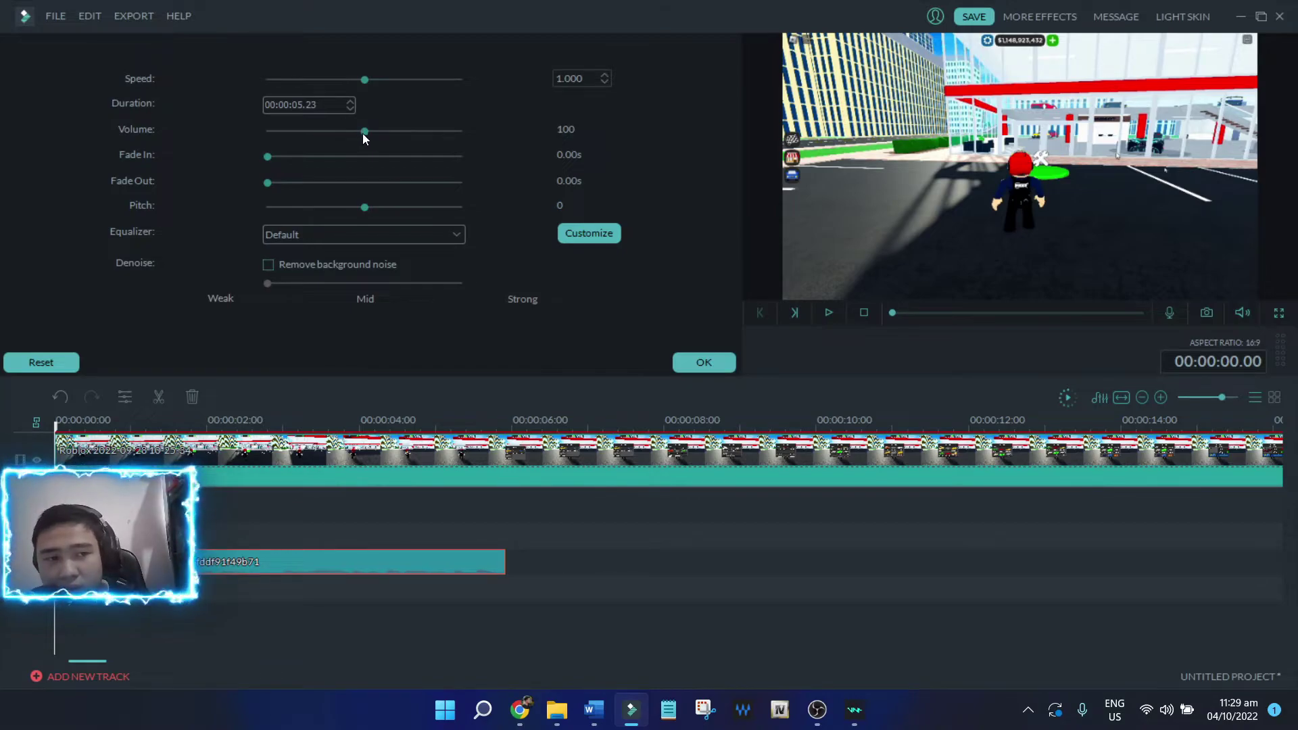
# Raise the voiceover volume from 100 to 200, then play and stop the project preview
pyautogui.moveTo(363, 132); pyautogui.dragTo(475, 131)
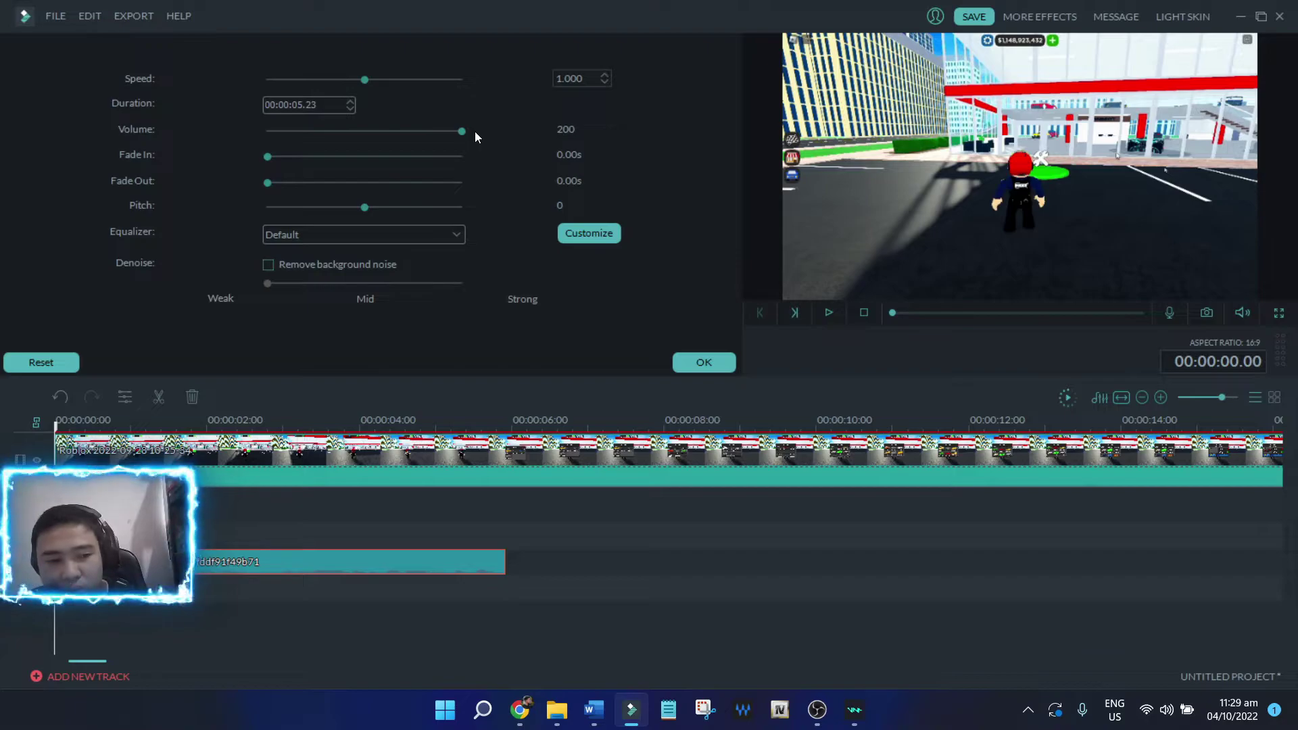
pyautogui.click(602, 561)
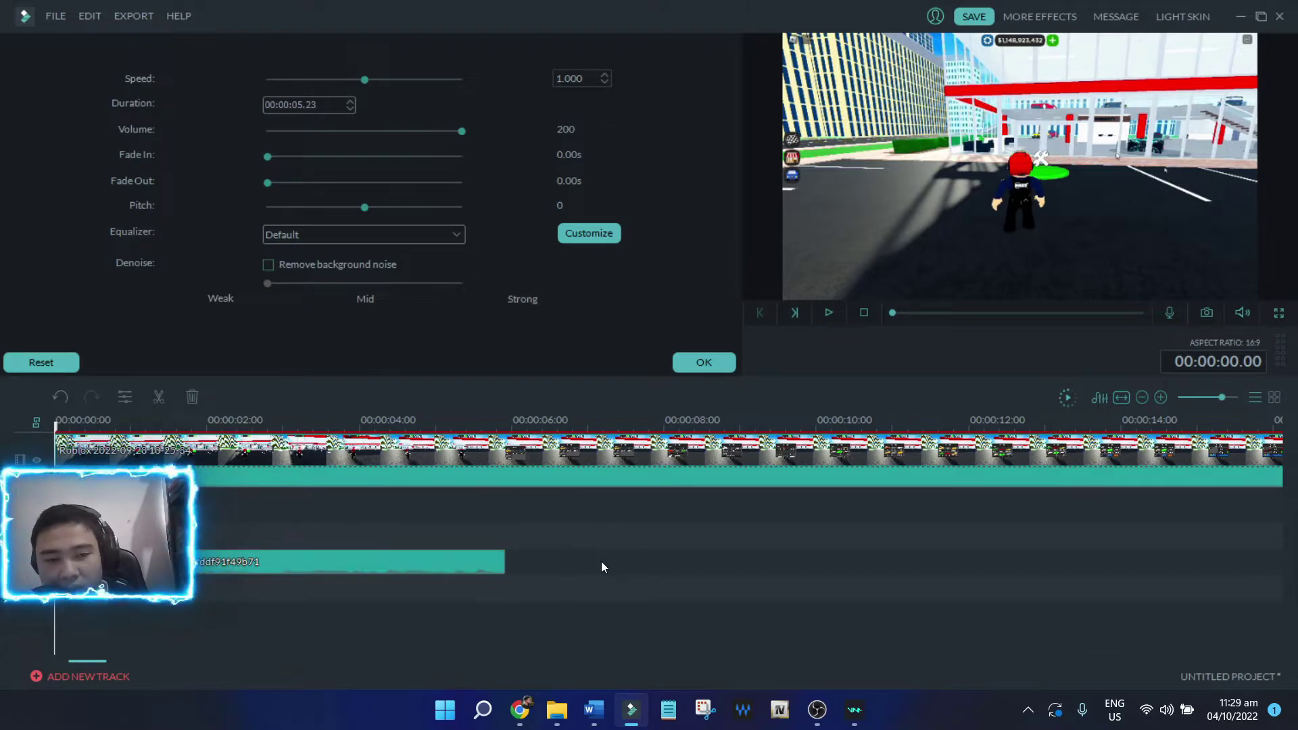
pyautogui.click(827, 312)
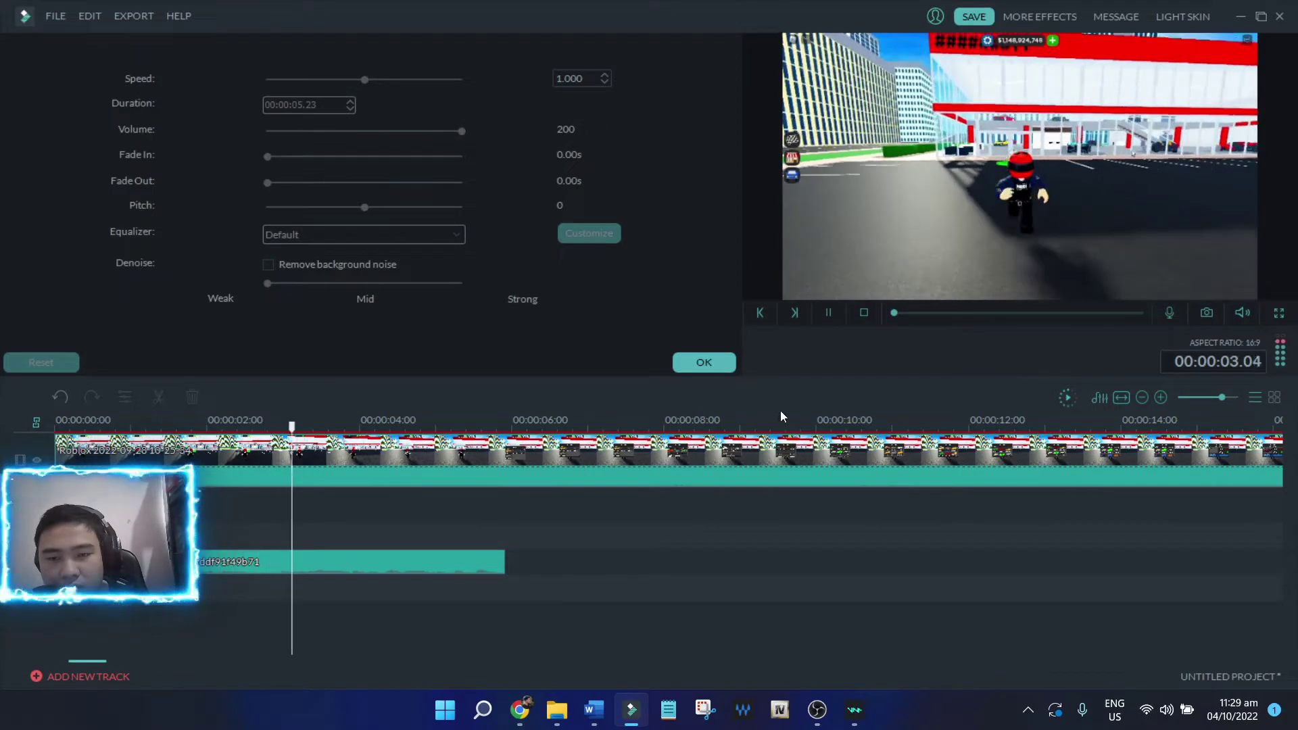
pyautogui.click(827, 313)
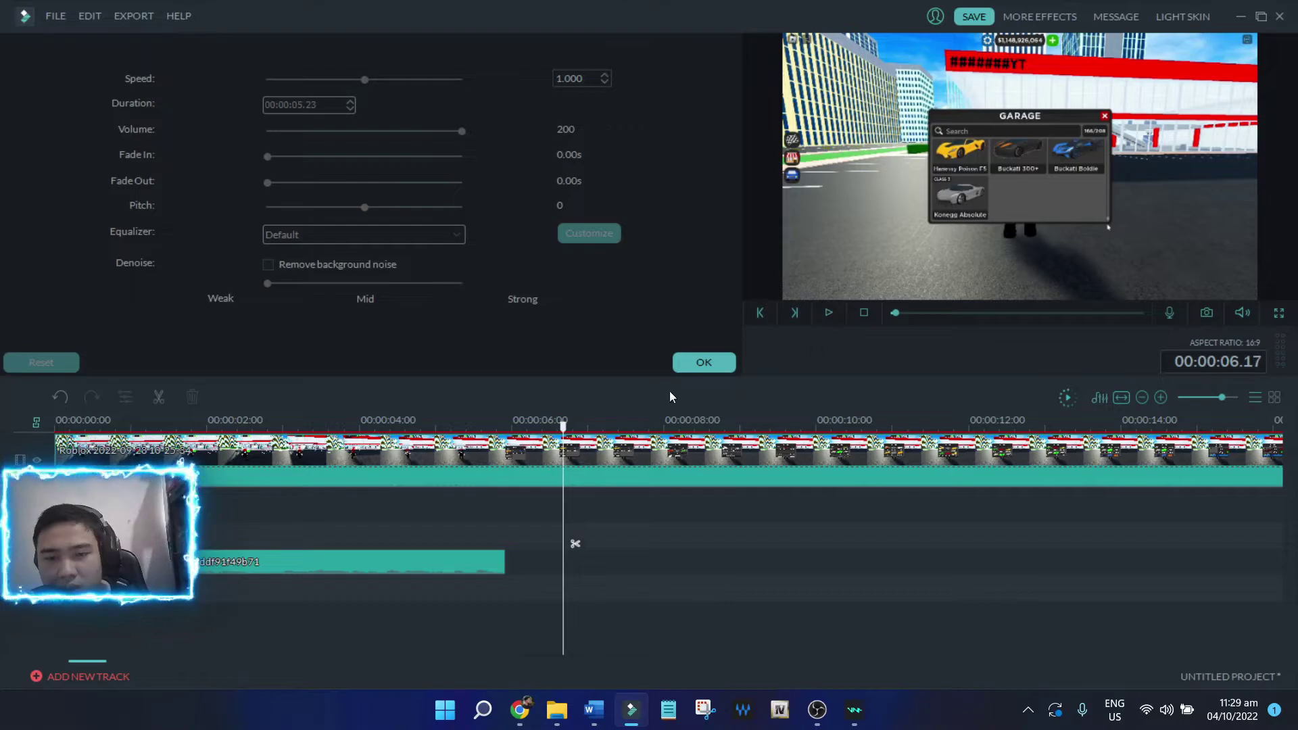
pyautogui.click(863, 312)
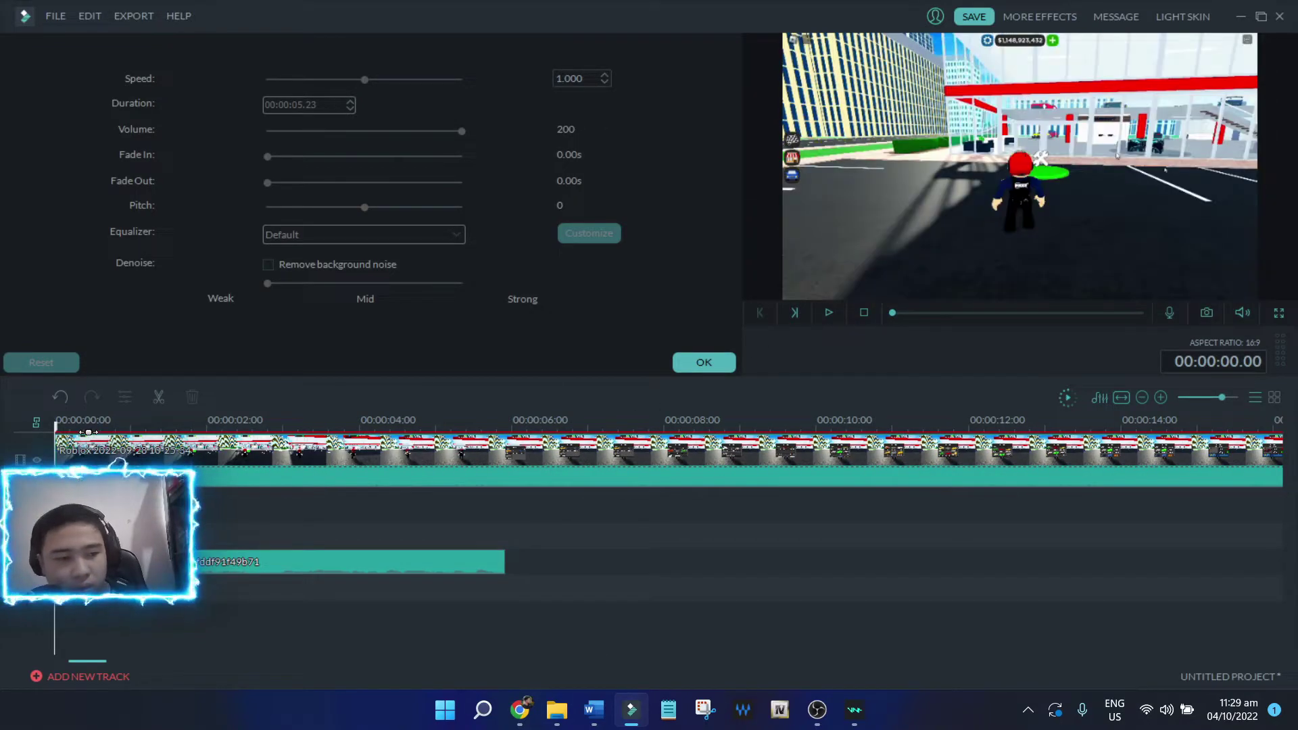